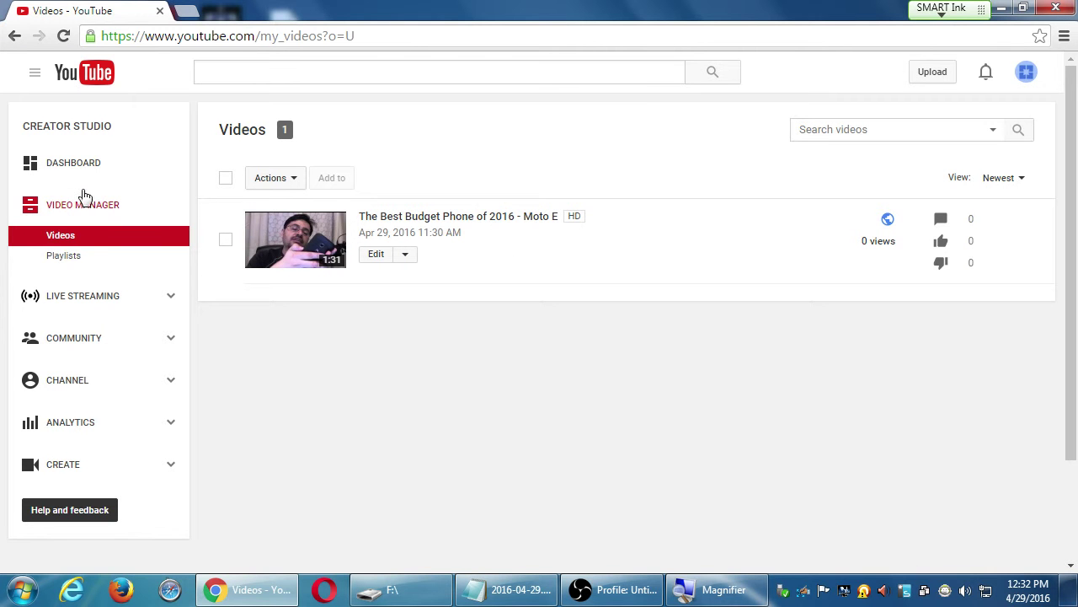
Browse the YouTube home feed, then return to the channel's Creator Studio dashboard
left_click(68, 167)
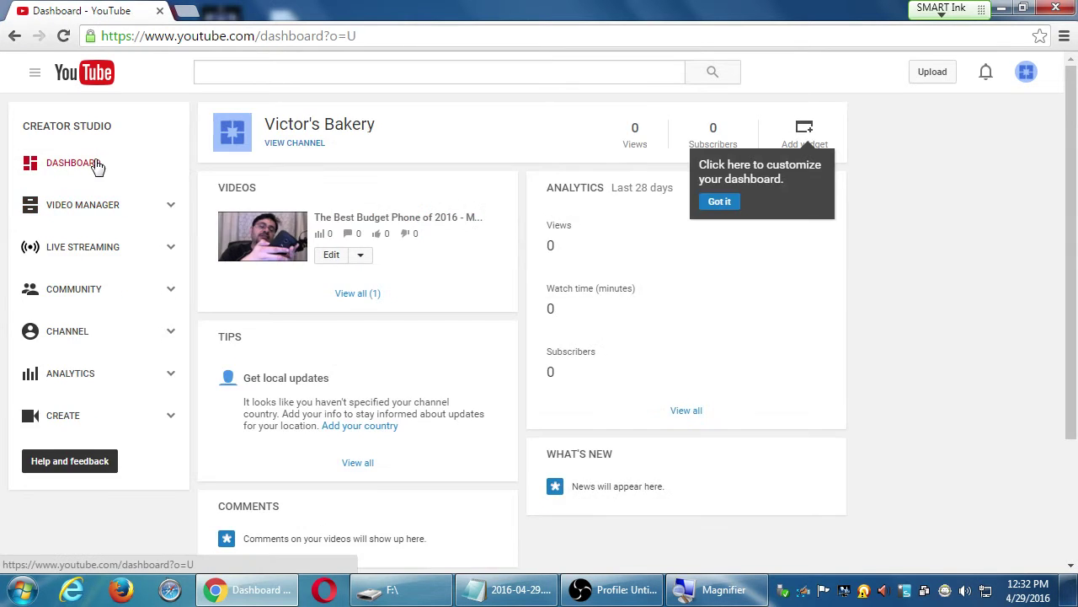
left_click(98, 89)
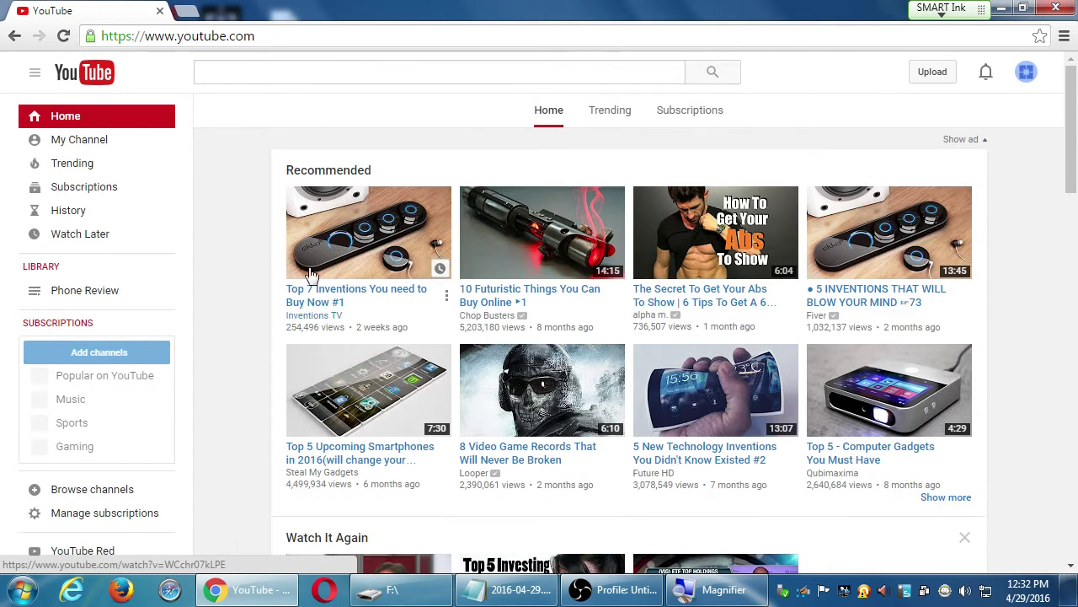
scroll(273, 244, "down", 1)
scroll(506, 286, "down", 1)
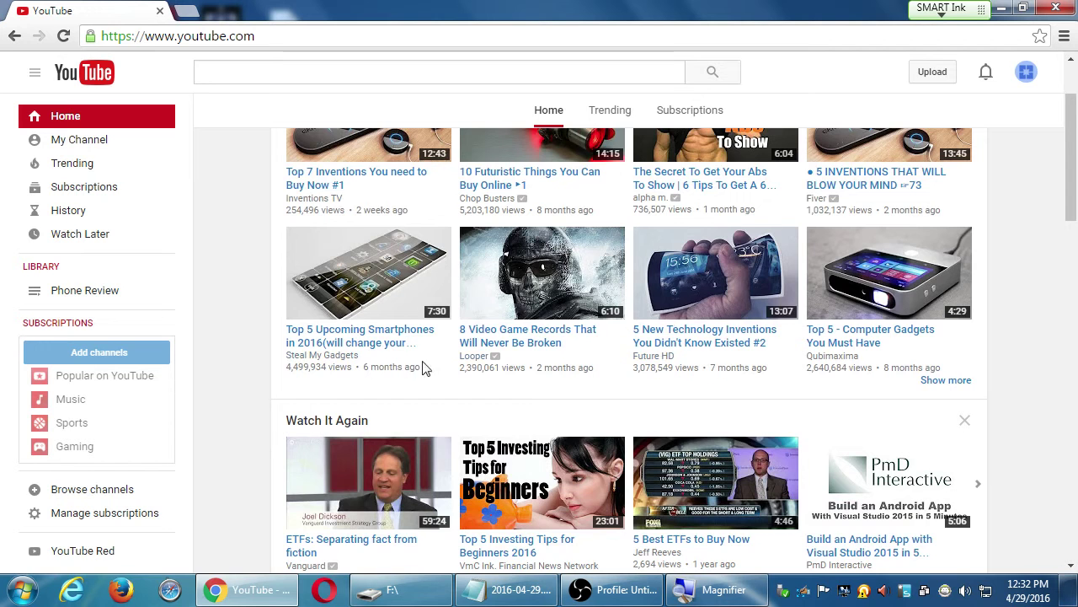
scroll(330, 315, "down", 2)
scroll(314, 302, "up", 4)
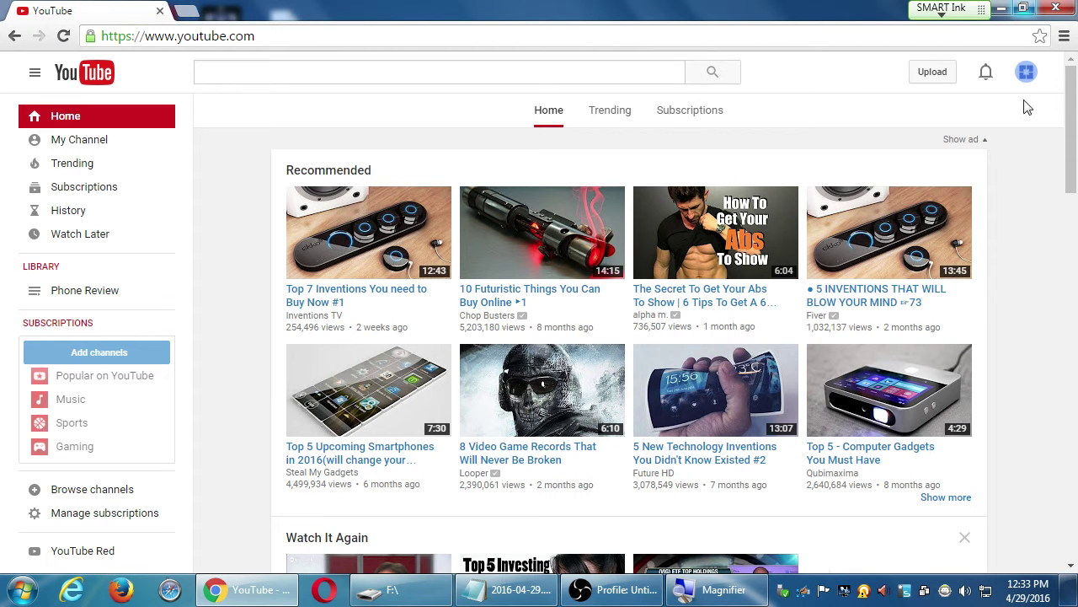
left_click(1026, 74)
left_click(952, 184)
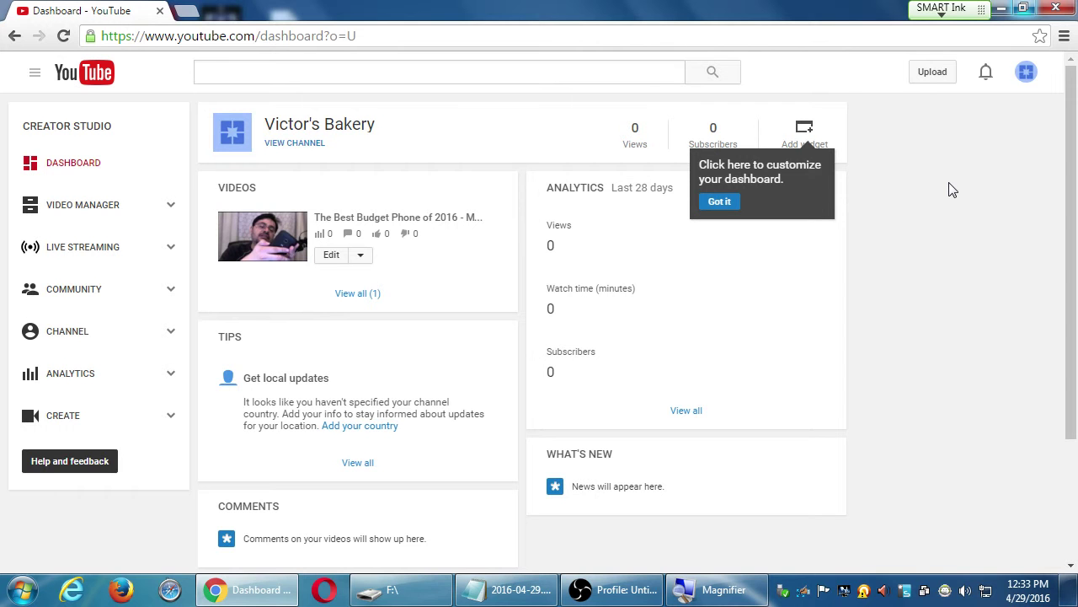
From Video Manager, open editing for 'The Best Budget Phone of 2016 - Moto E'
left_click(62, 199)
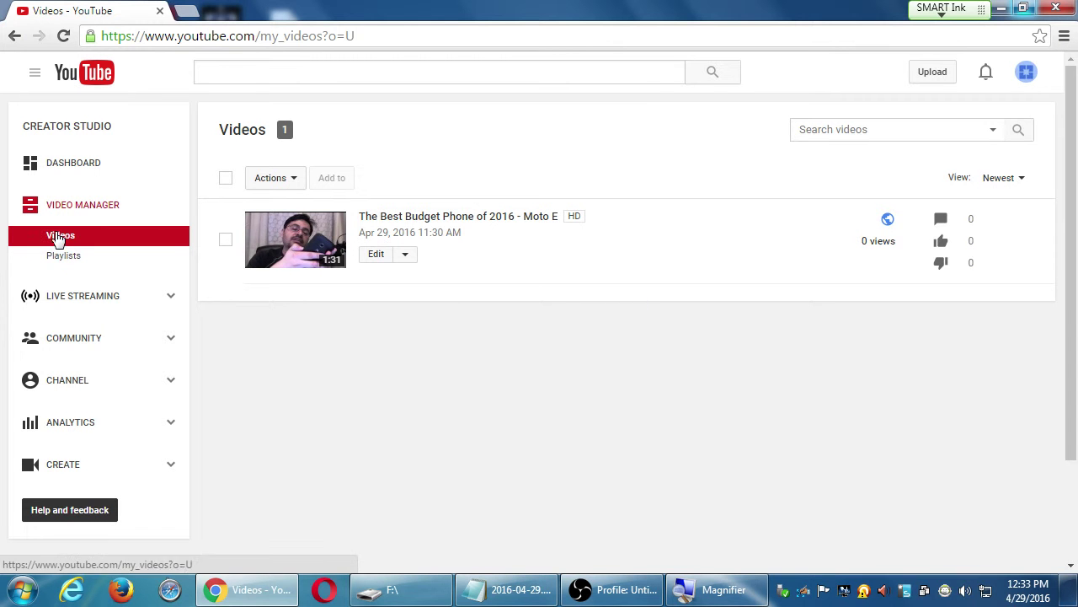
left_click(372, 259)
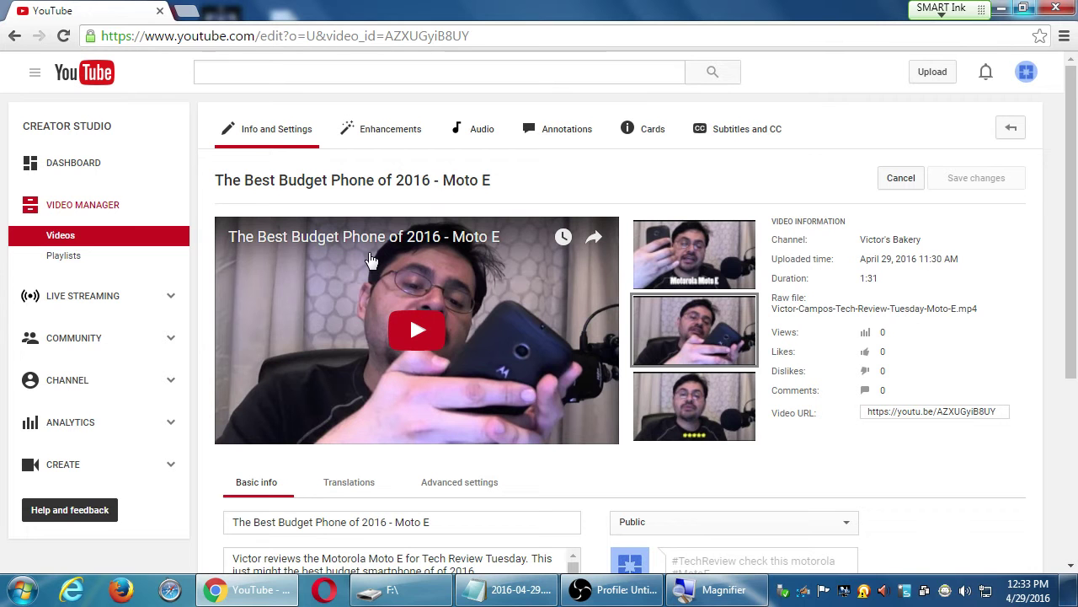
Copy the Moto E video's short link from the Video URL field
left_click(927, 416)
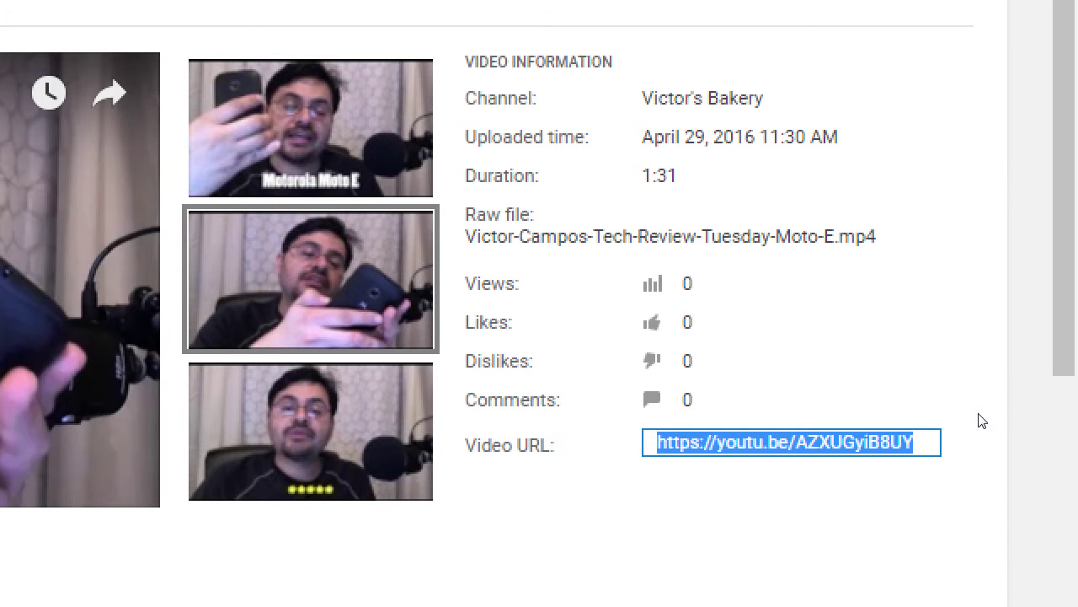
right_click(977, 420)
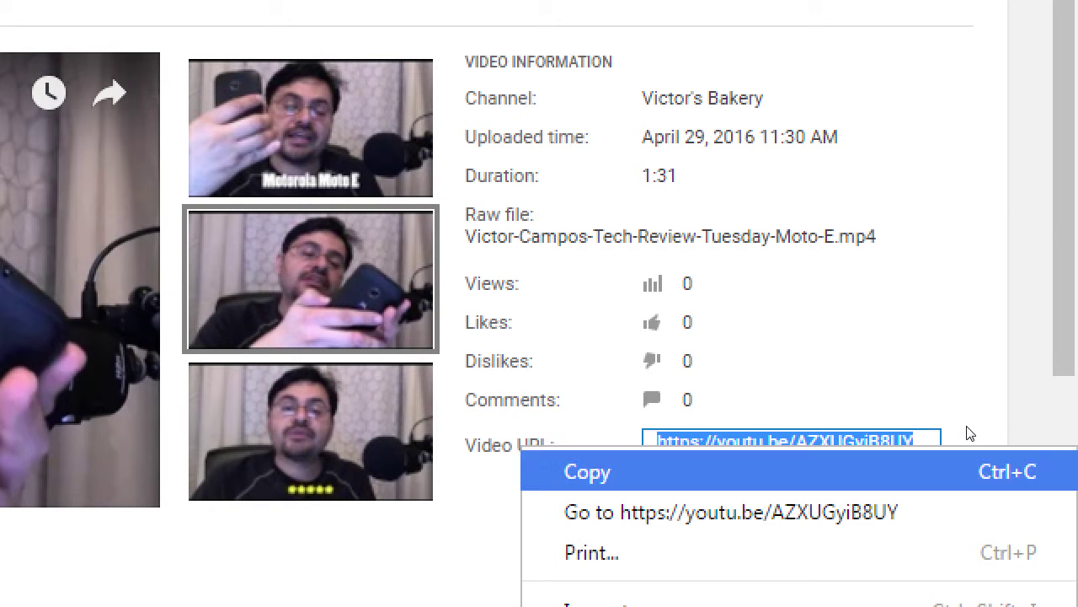
key("Return")
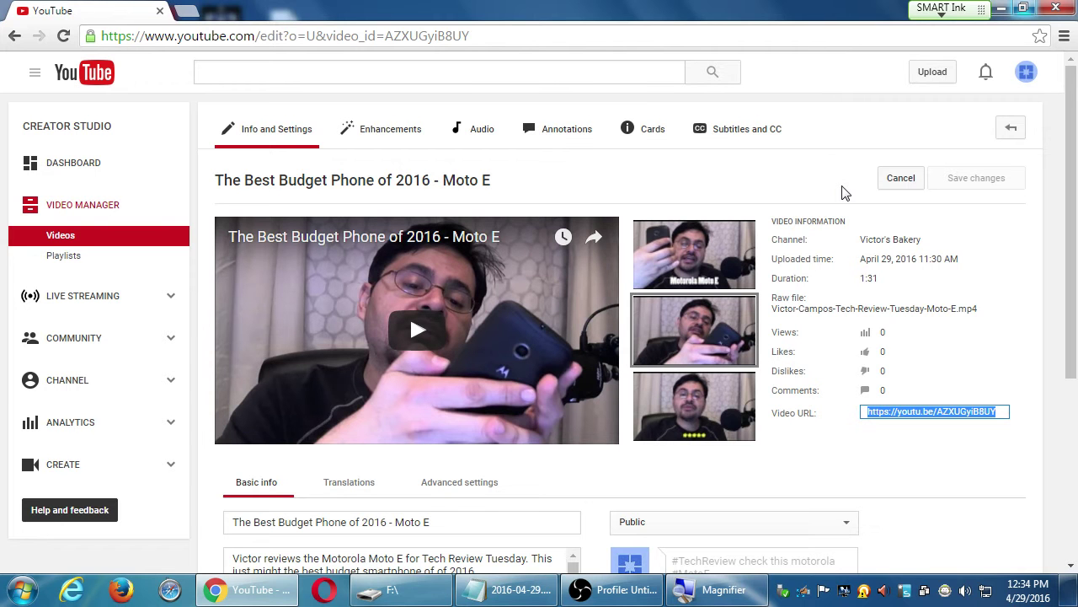
Search YouTube for 'moto e review'
left_click(258, 67)
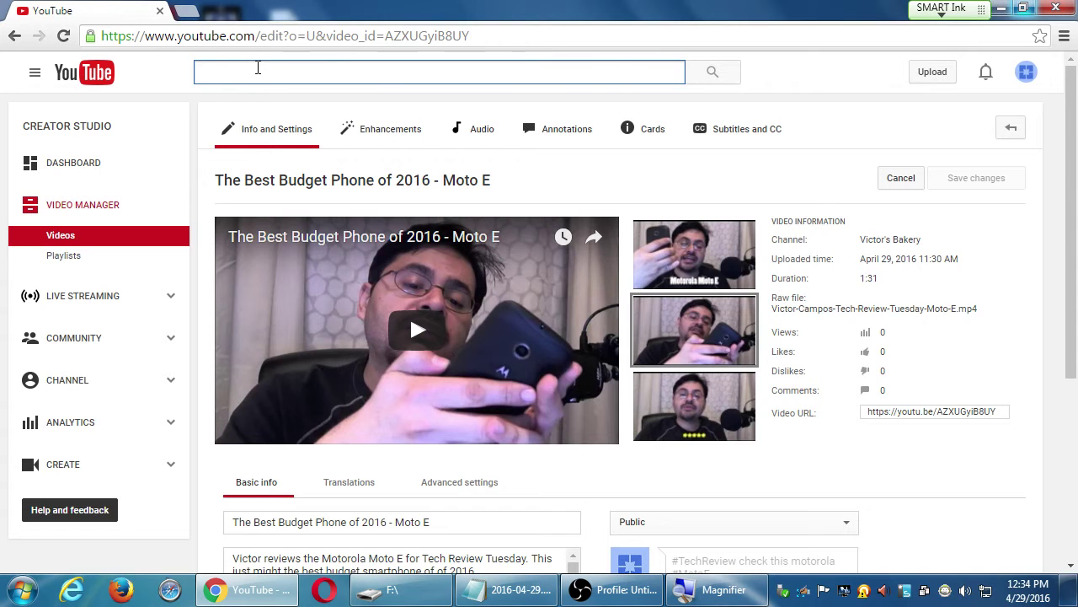
type("motorola")
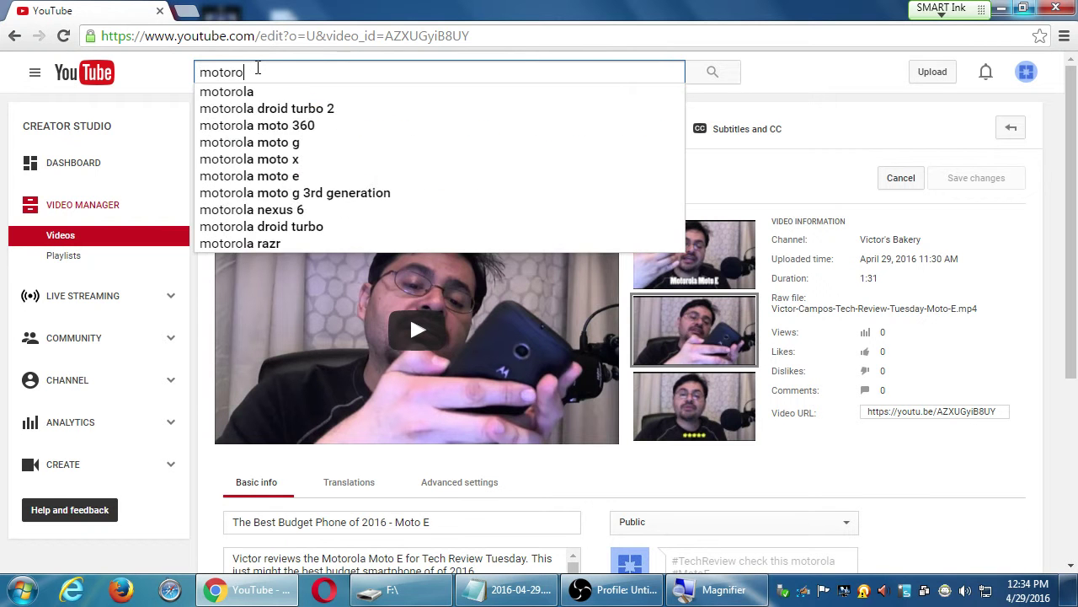
key("BackSpace")
key("BackSpace")
key("BackSpace")
key("BackSpace")
key("BackSpace")
key("BackSpace")
key("BackSpace")
key("BackSpace")
type("moto e review")
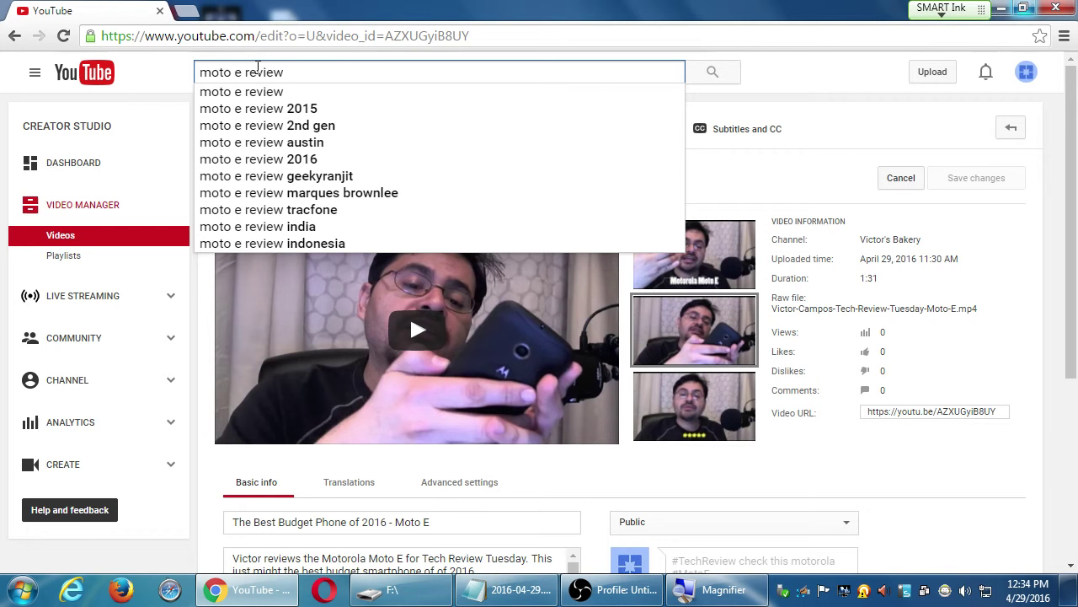
key("Return")
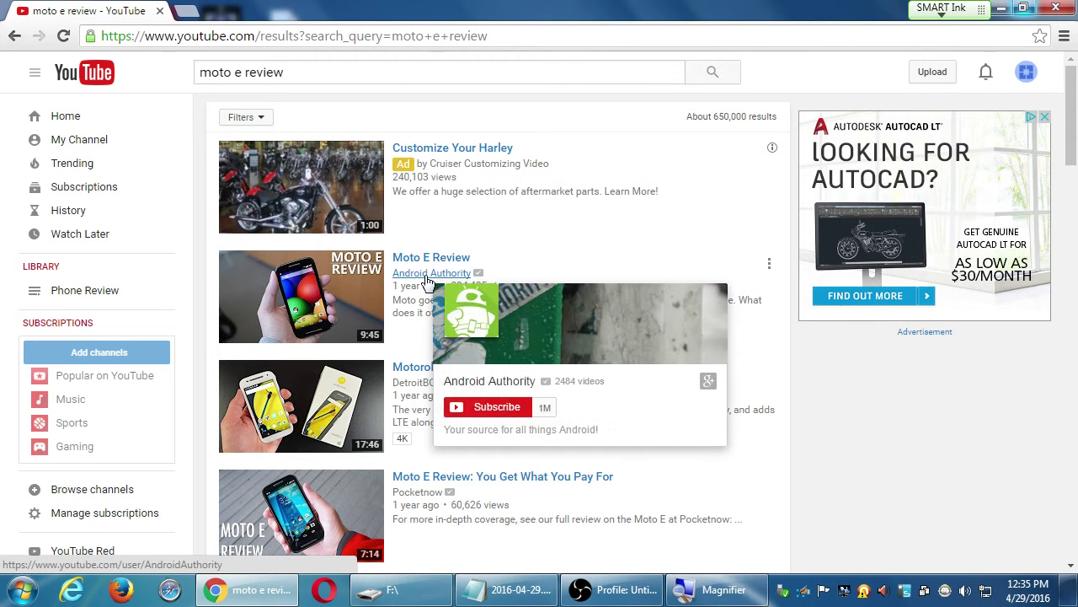
Open Android Authority's Moto E Review, pause the ad, and scroll to the comments
left_click(303, 291)
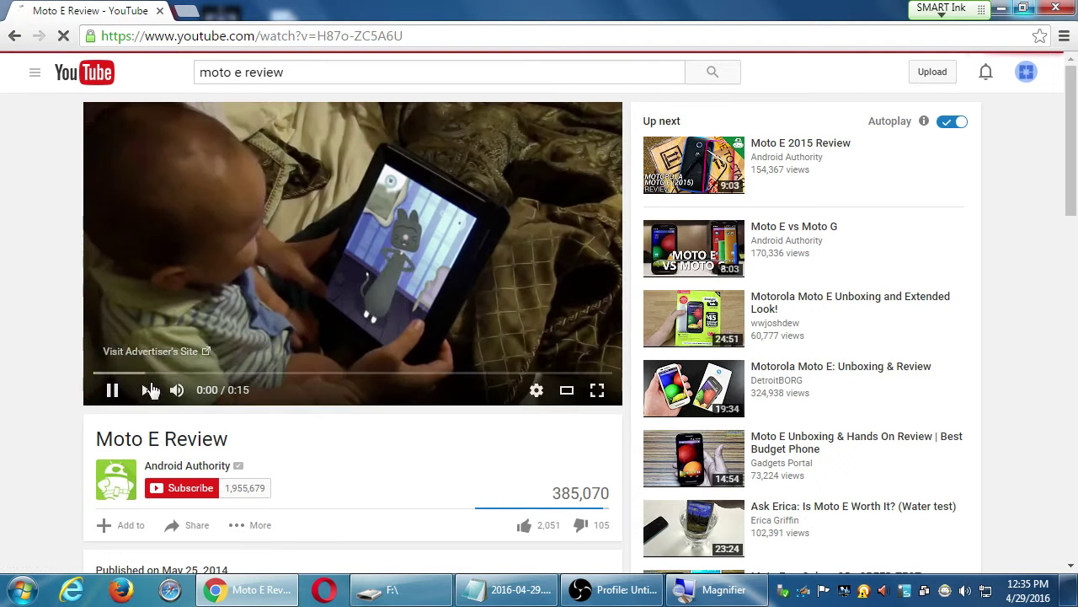
left_click(114, 391)
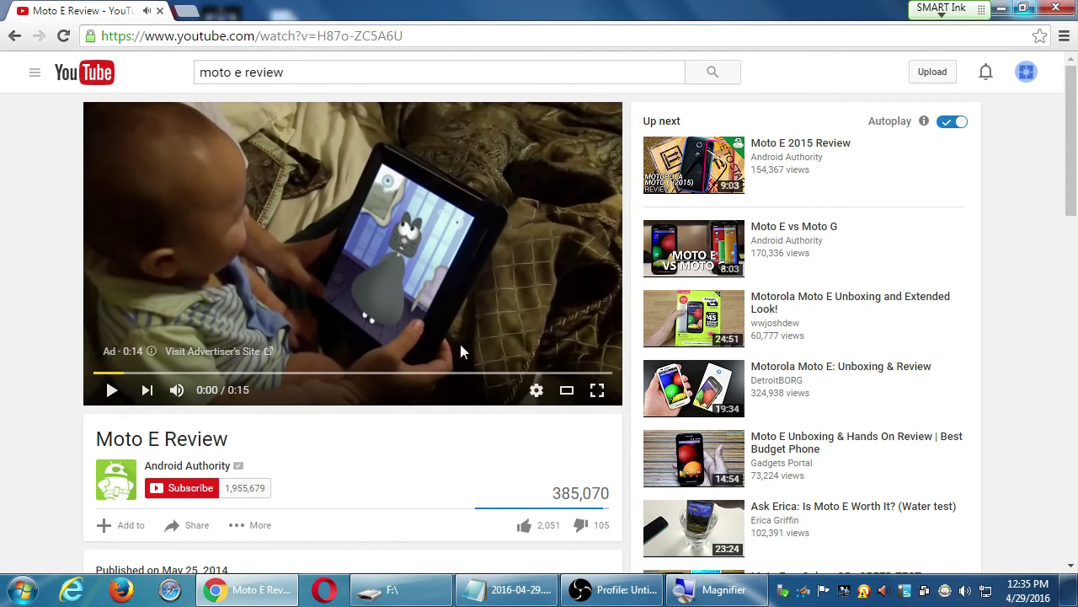
scroll(38, 296, "down", 2)
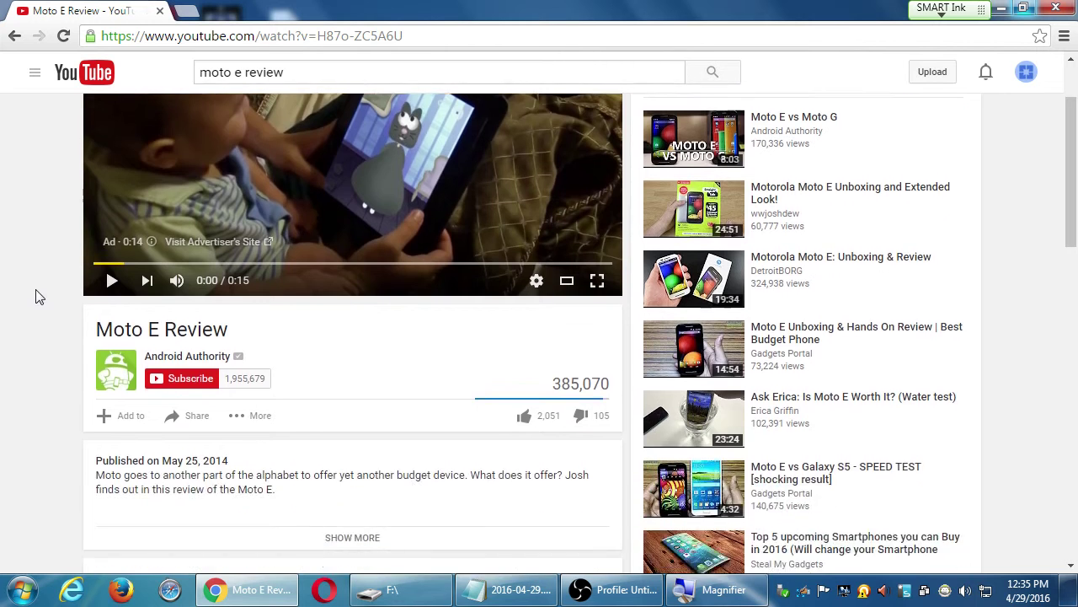
scroll(38, 296, "down", 4)
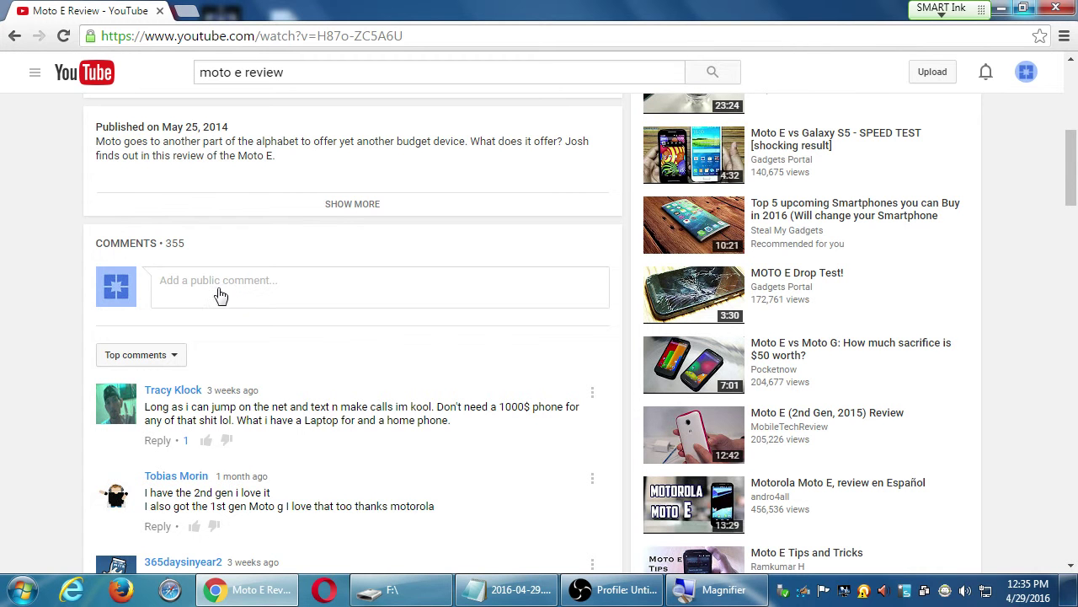
scroll(373, 301, "up", 2)
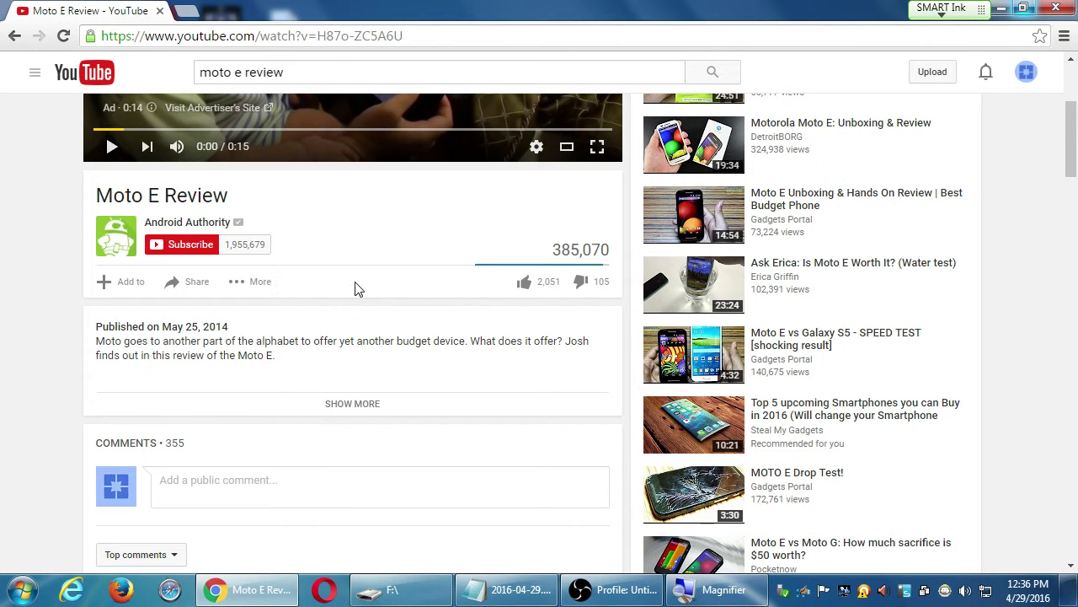
scroll(382, 305, "down", 2)
scroll(382, 305, "down", 3)
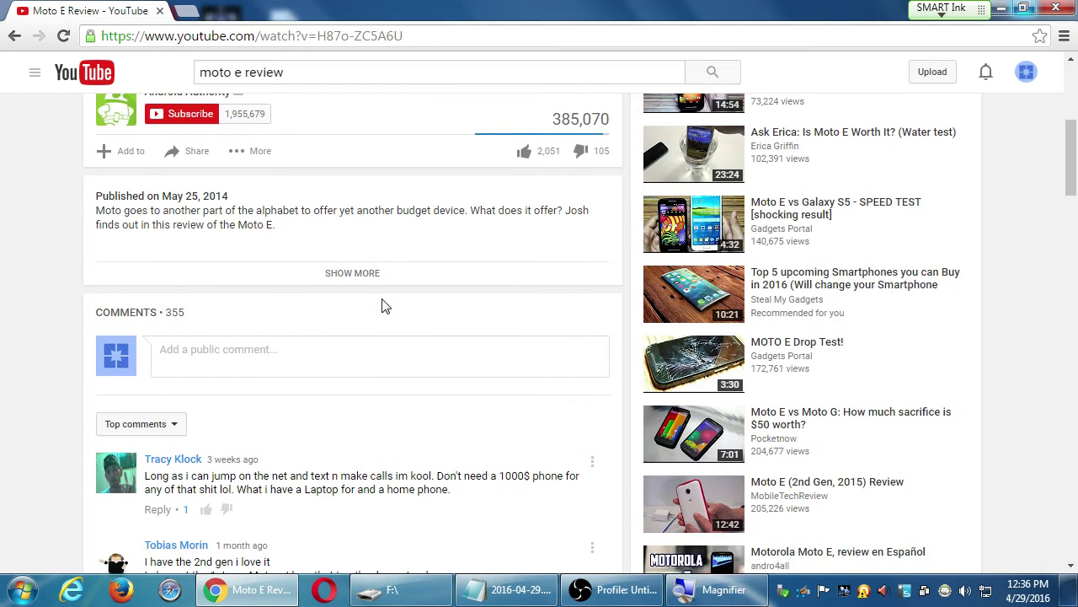
Draft a comment: 'Great device! It really is the best phone; the best bang for your buck.'
left_click(283, 192)
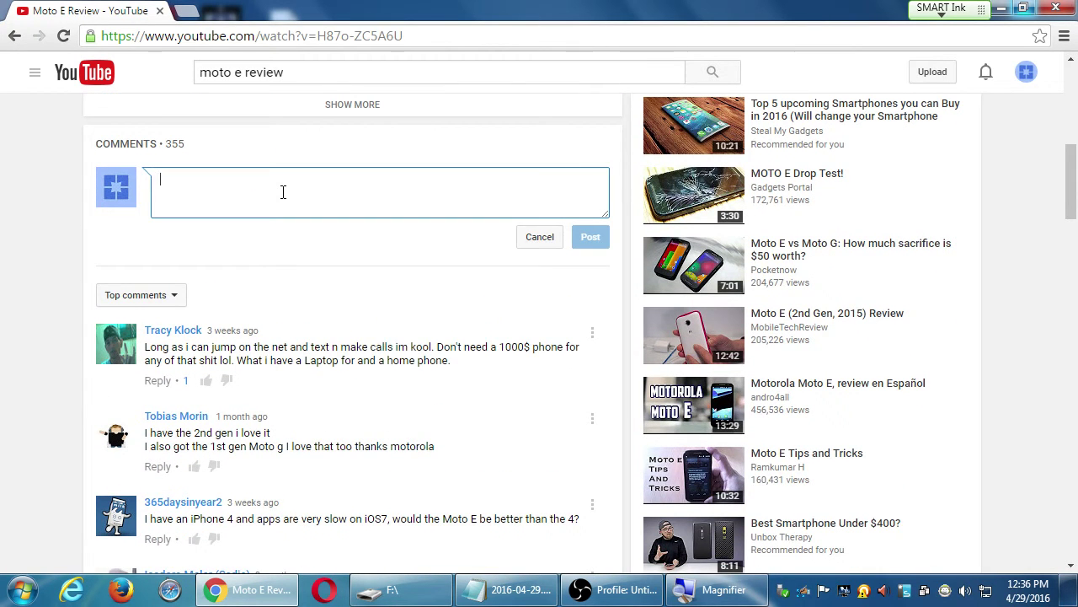
key("ctrl+v")
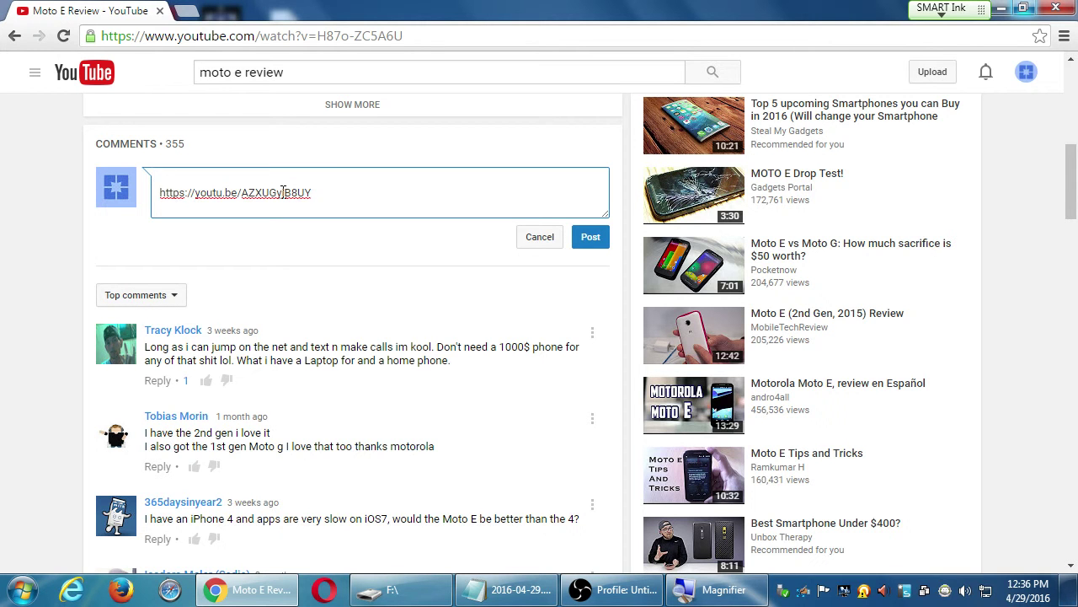
key("ctrl+a")
key("ctrl+c")
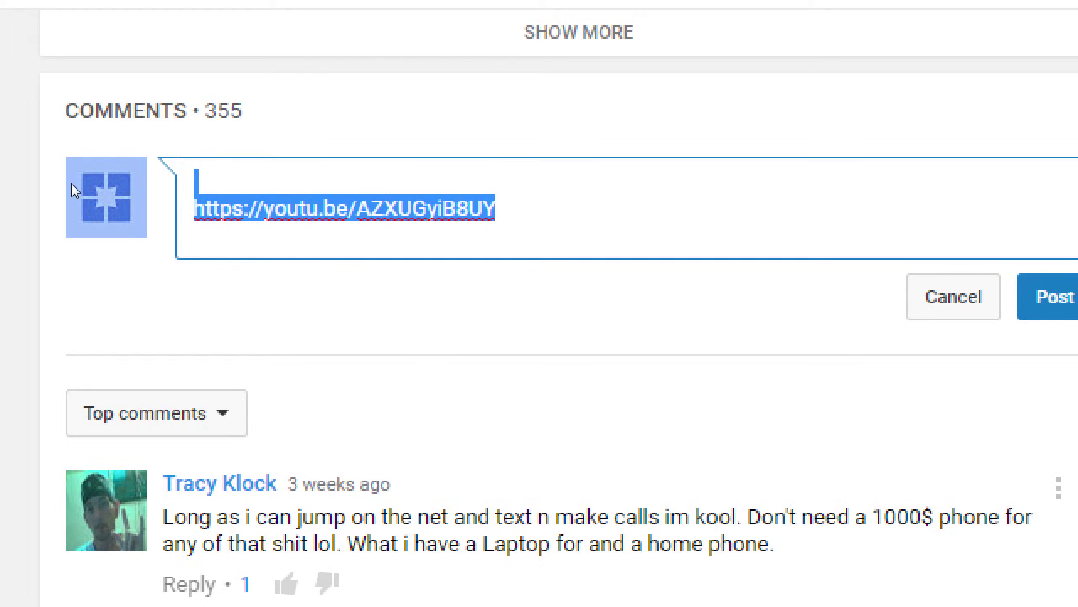
type("Great device it")
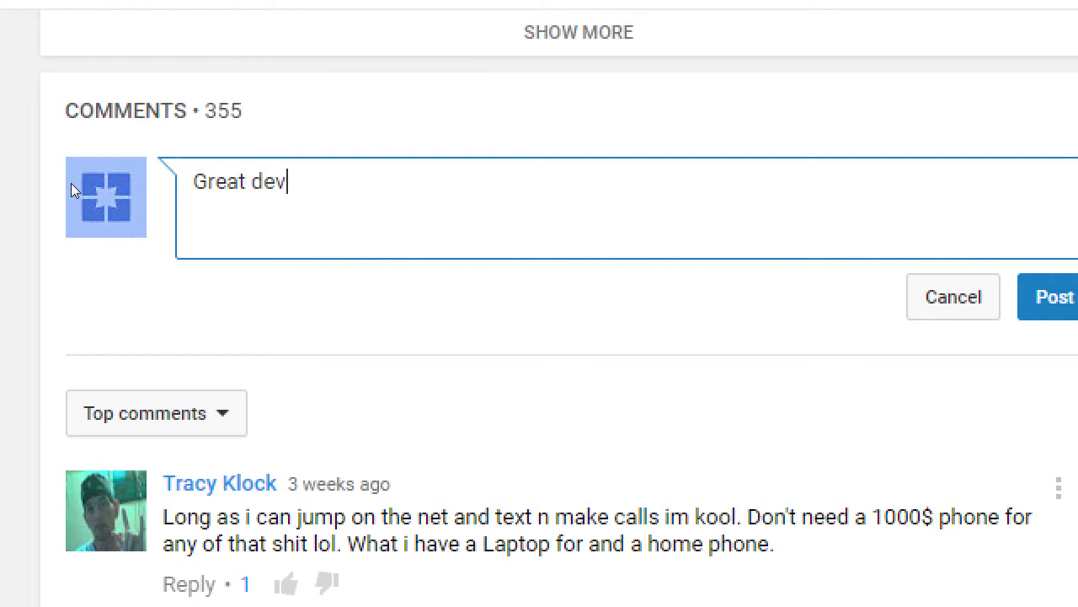
key("BackSpace")
key("BackSpace")
key("BackSpace")
type("! It really i")
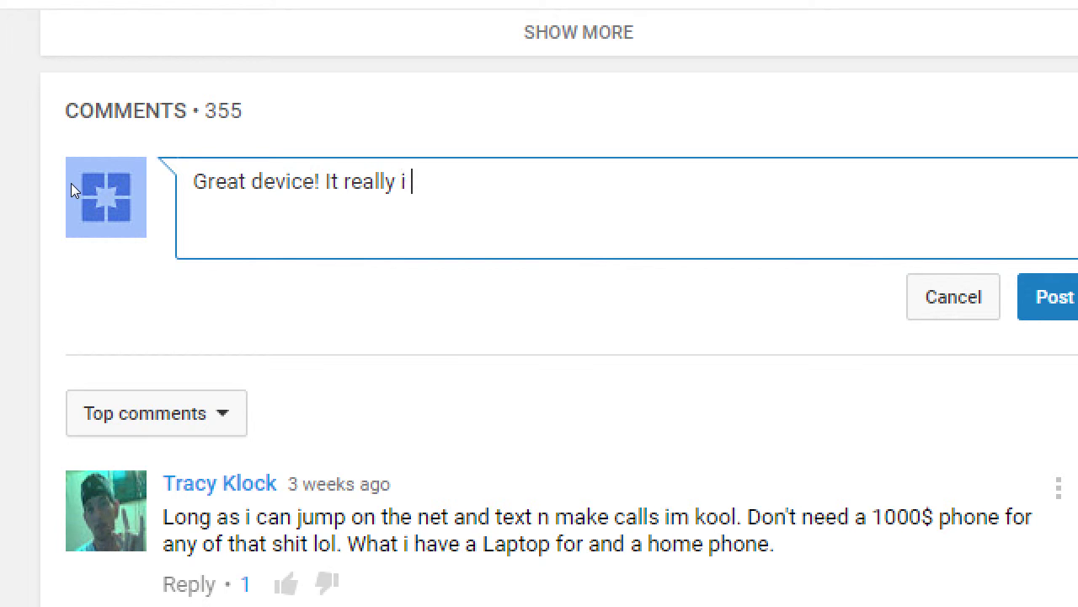
key("BackSpace")
type("s the best p")
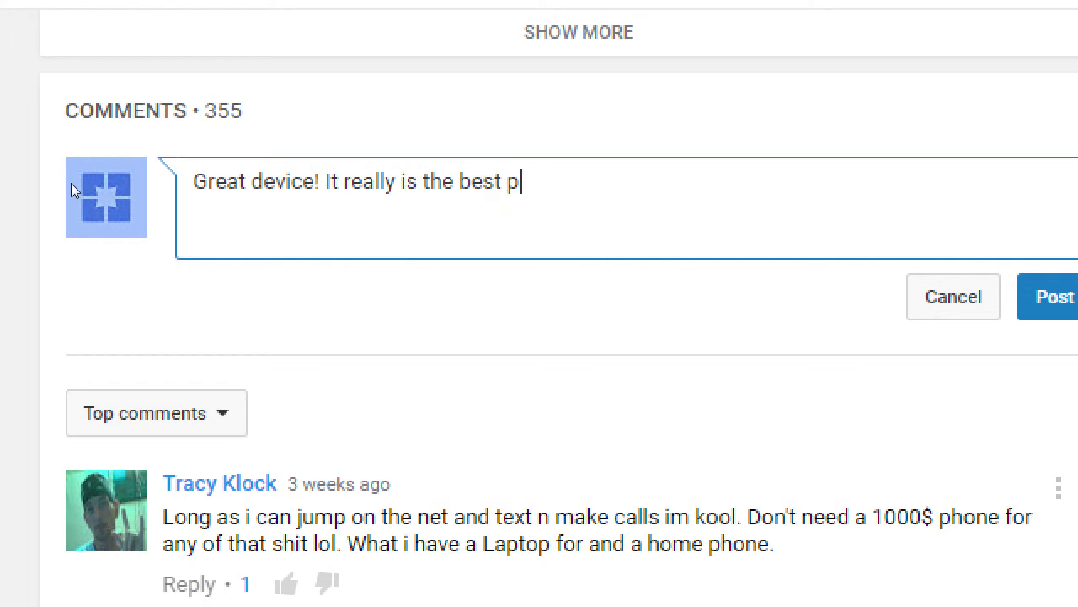
type("hone; the best bang fo")
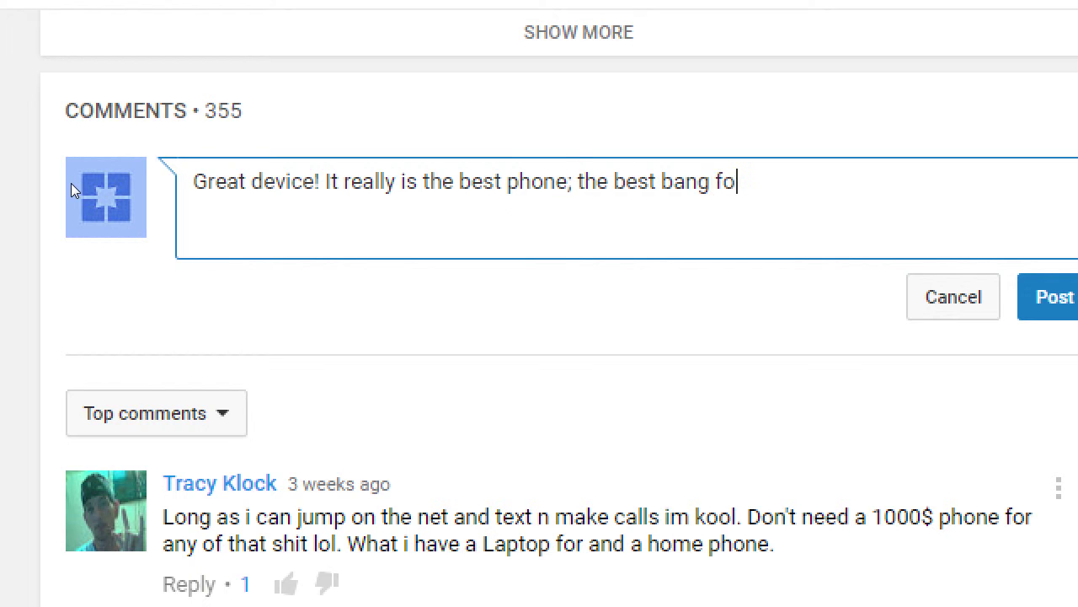
type("r your buch")
key("BackSpace")
type("k.")
Add a new line 'Here's our take:' followed by the copied video link
key("Return")
type("Here's our take:")
key("ctrl+v")
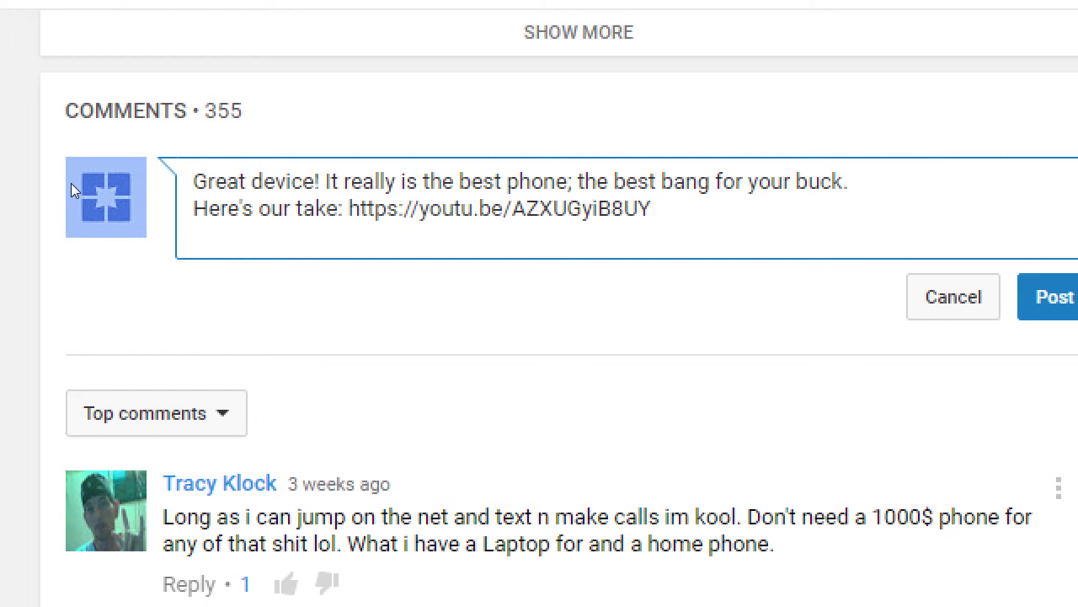
Post the drafted Moto E comment with its youtu.be link under the review
scroll(99, 202, "down", 2)
scroll(135, 295, "down", 4)
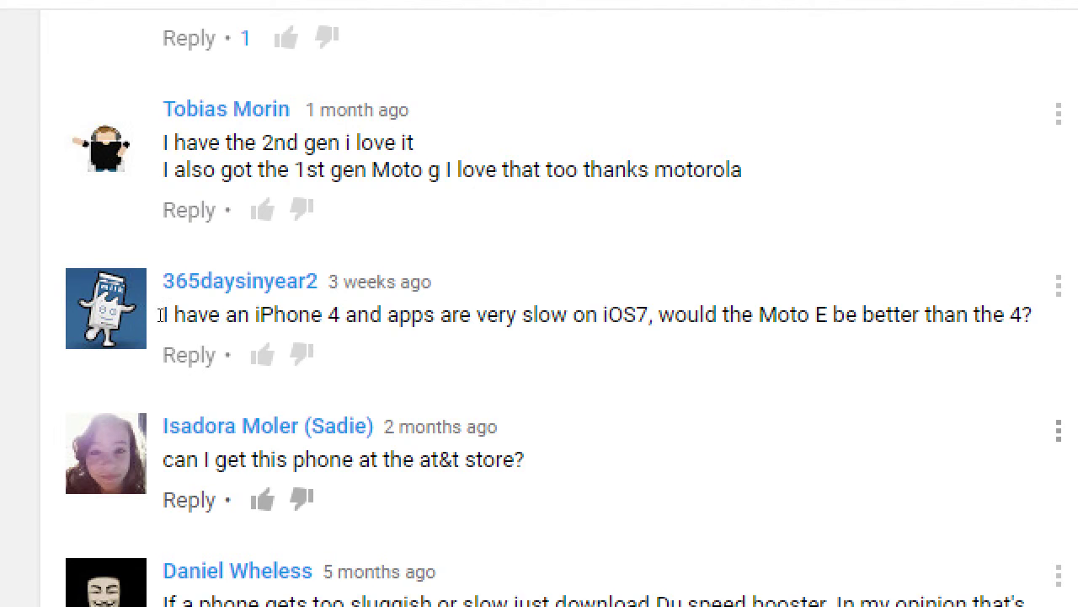
scroll(160, 315, "down", 3)
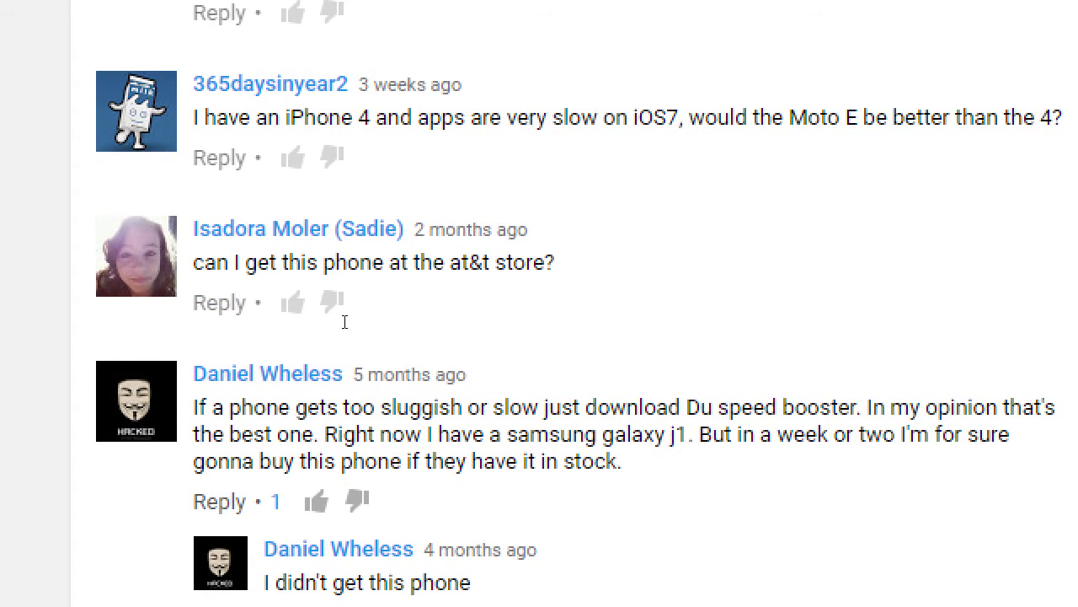
scroll(344, 324, "up", 15)
scroll(343, 324, "down", 4)
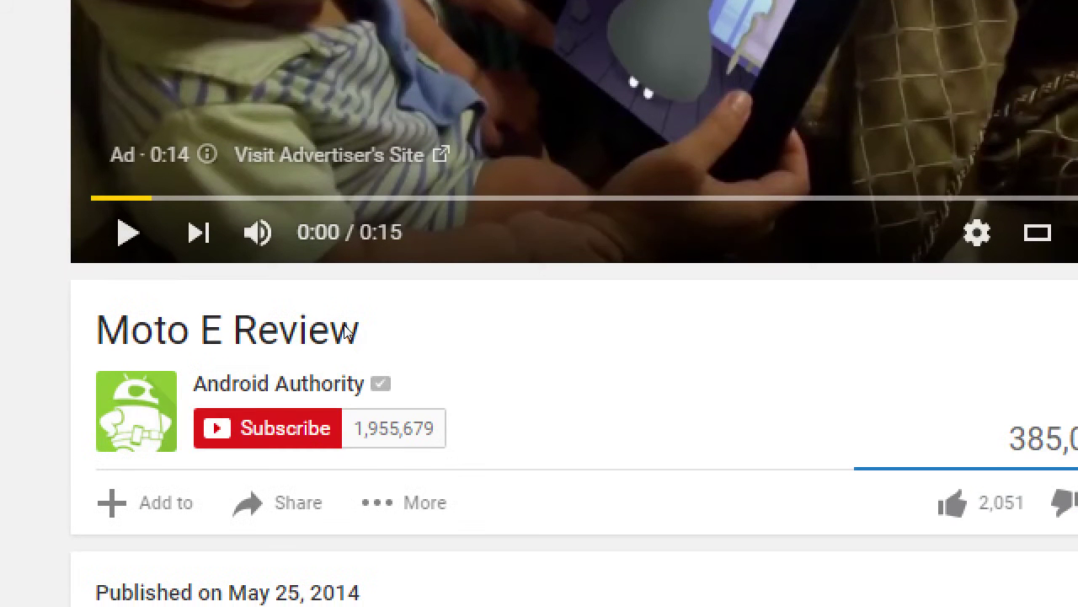
mouse_move(191, 310)
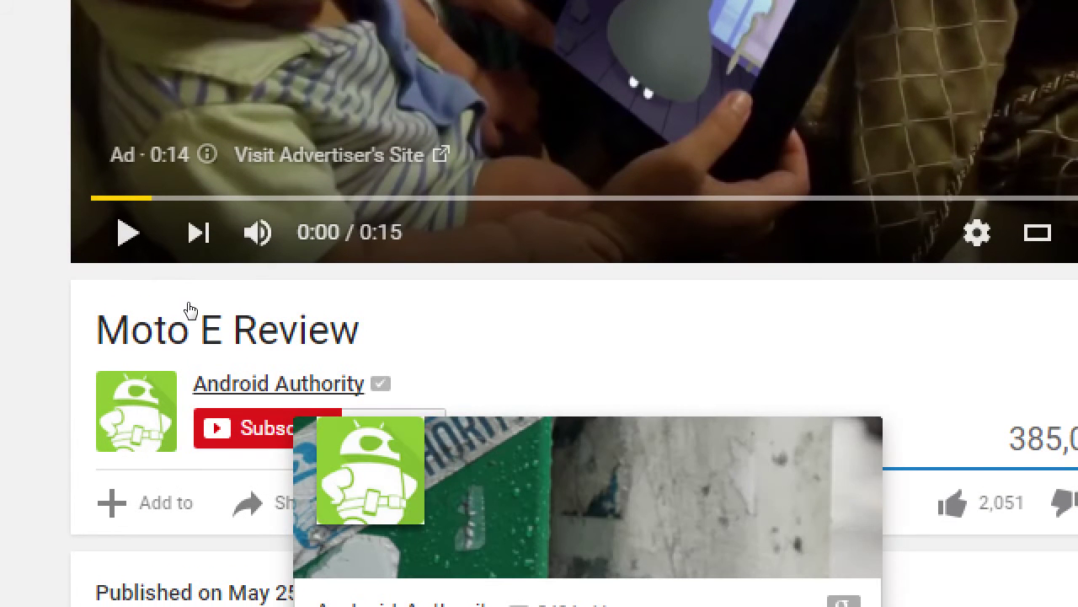
scroll(190, 310, "down", 12)
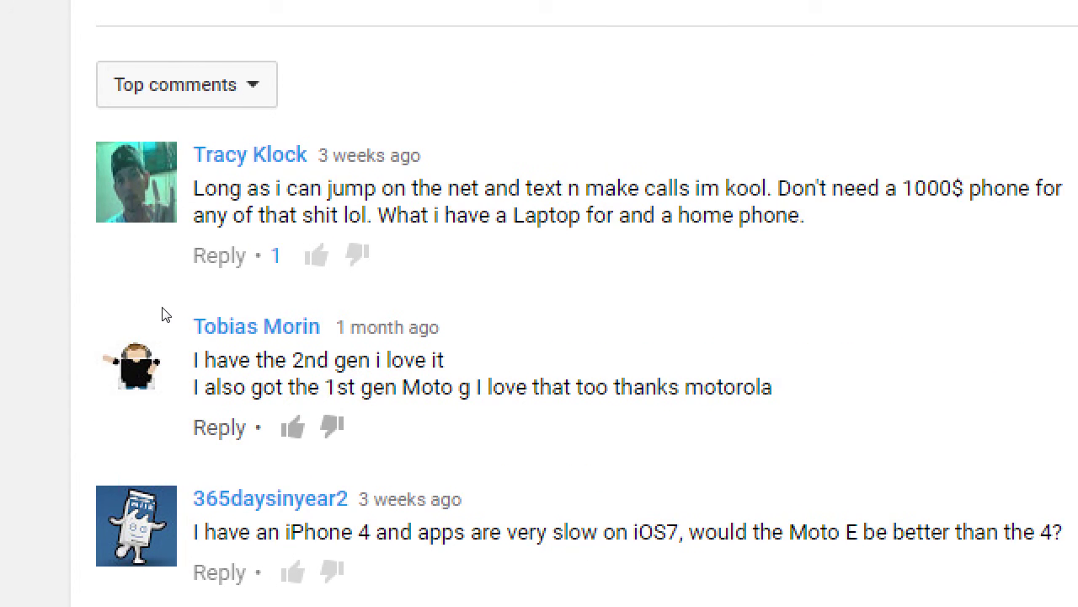
scroll(199, 300, "down", 2)
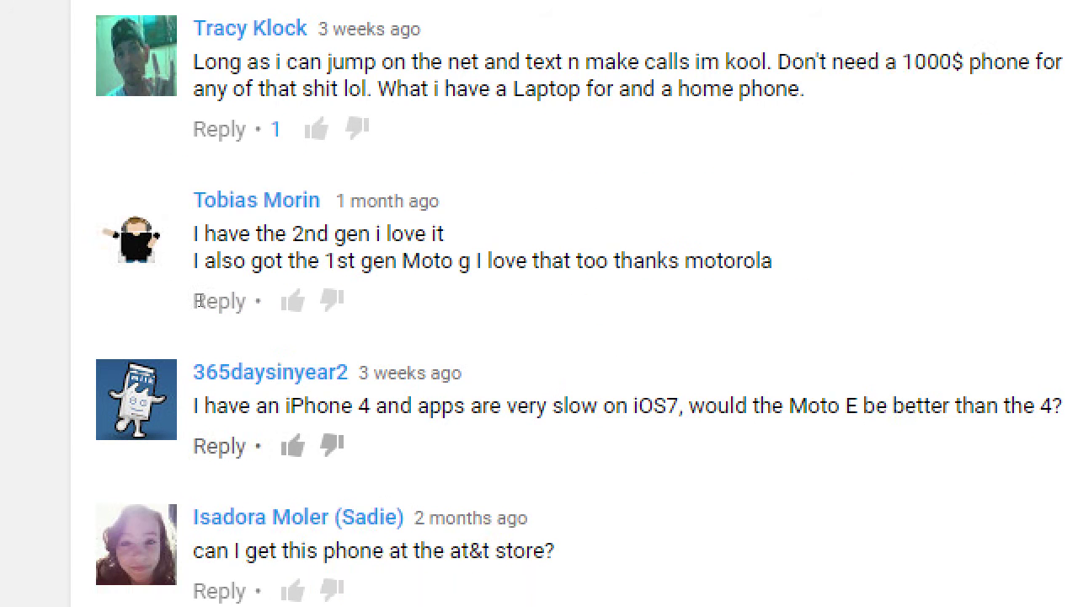
scroll(200, 300, "down", 6)
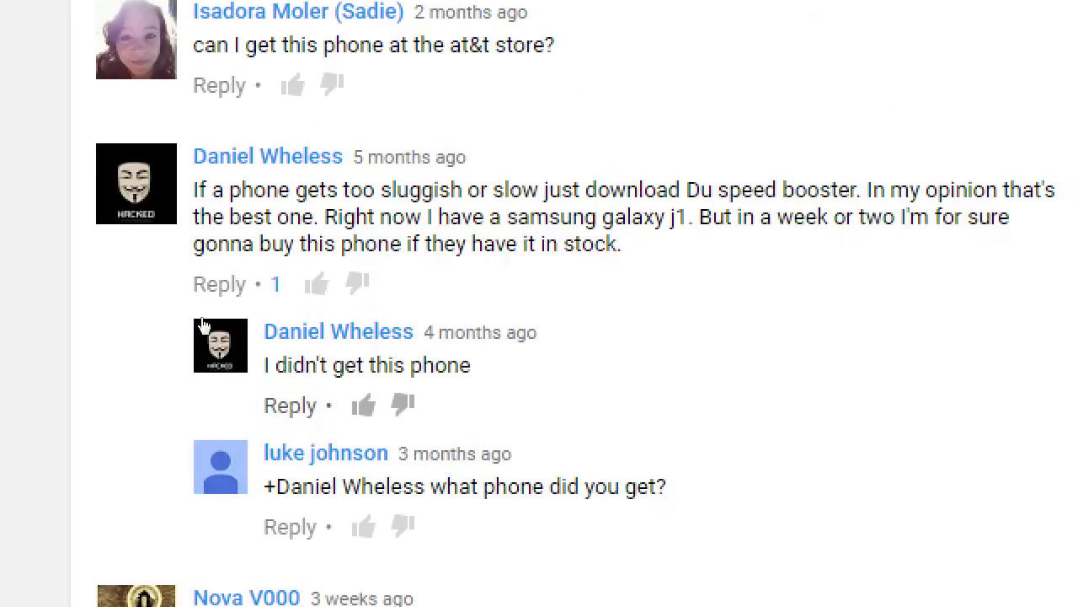
scroll(203, 325, "down", 5)
scroll(194, 341, "down", 4)
scroll(238, 342, "up", 15)
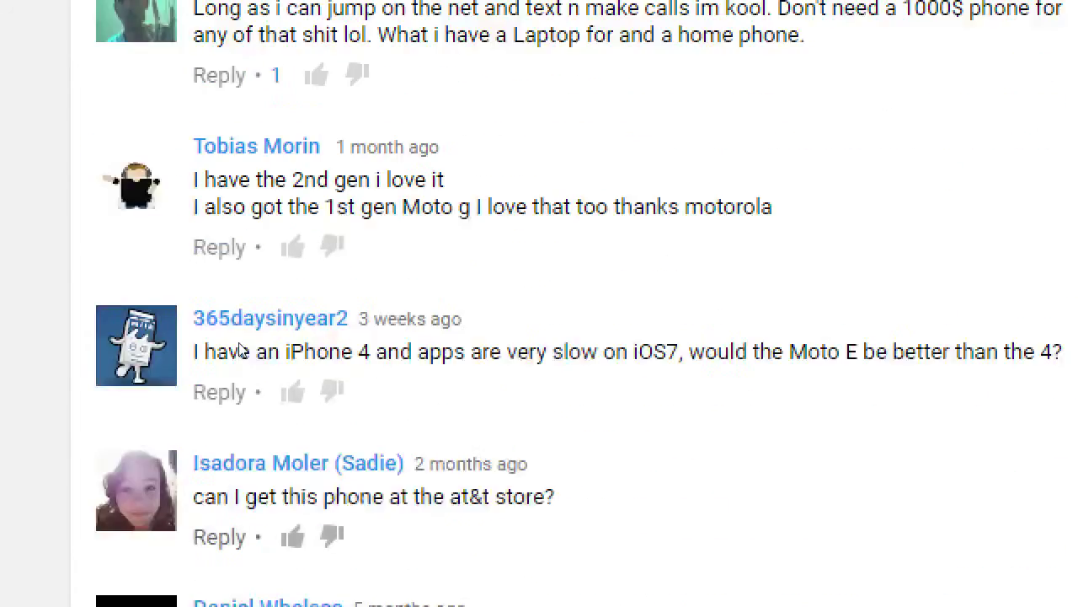
scroll(241, 349, "up", 6)
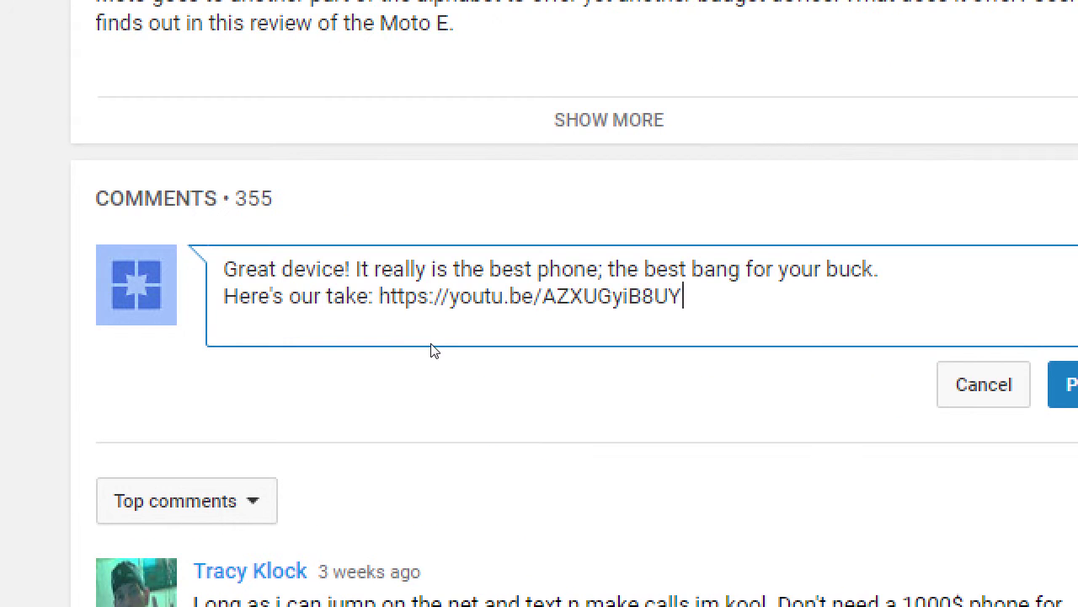
key("super+minus")
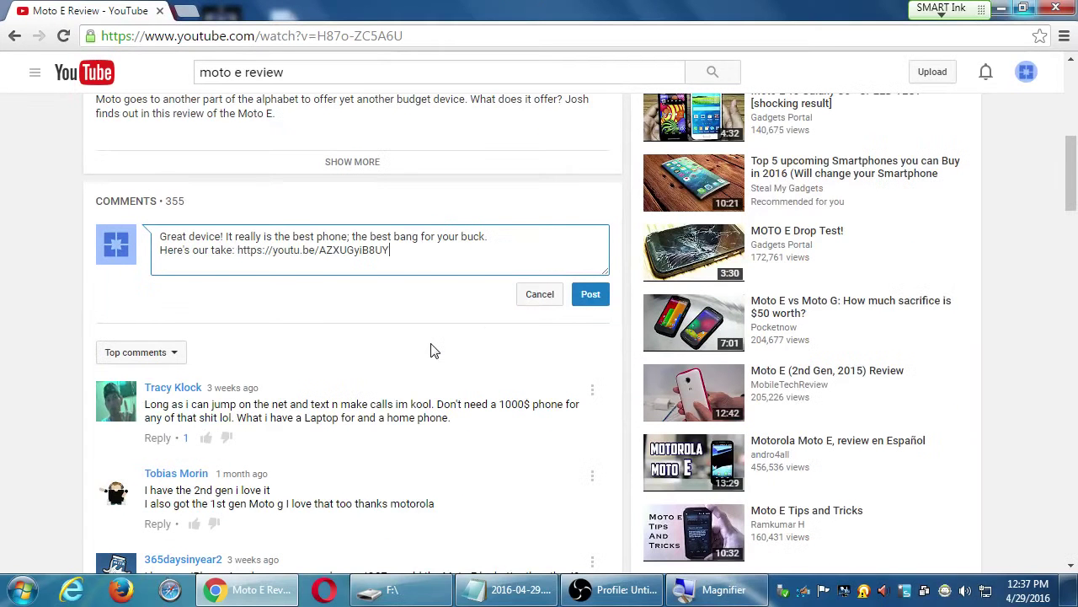
left_click(591, 295)
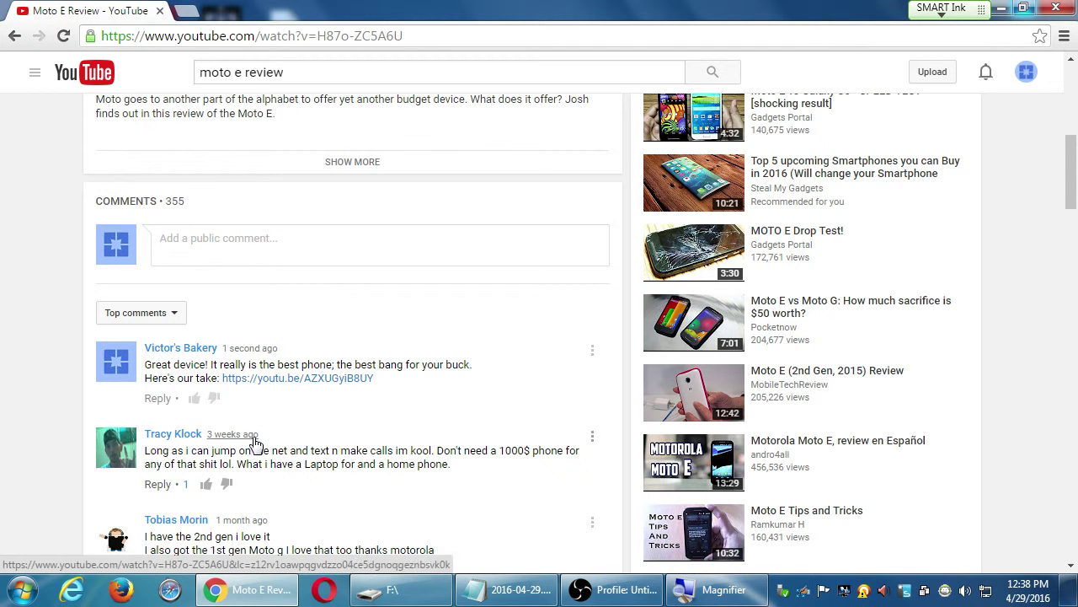
Sort the Moto E Review comments by Newest first
left_click(149, 315)
left_click(140, 367)
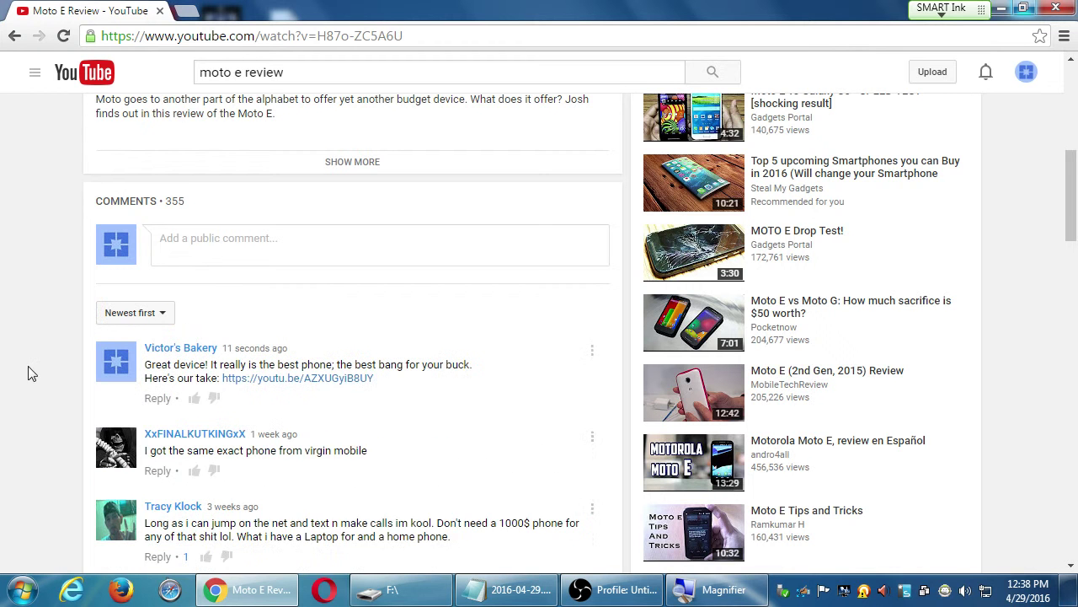
scroll(39, 377, "down", 1)
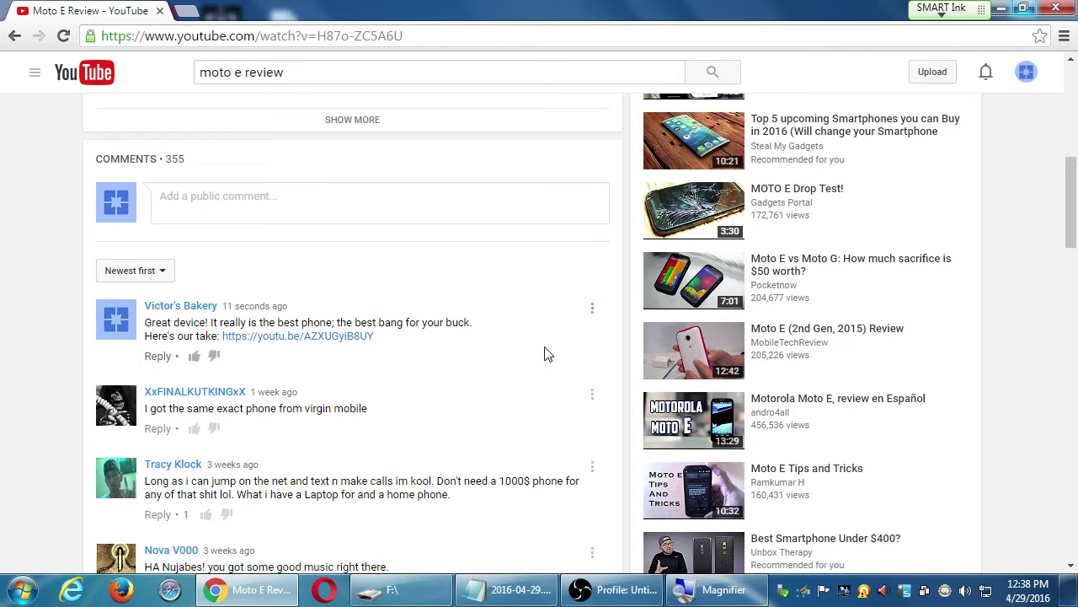
scroll(553, 392, "up", 5)
scroll(553, 398, "up", 2)
Load the copied youtu.be link in a new tab to view our Moto E video
left_click(187, 12)
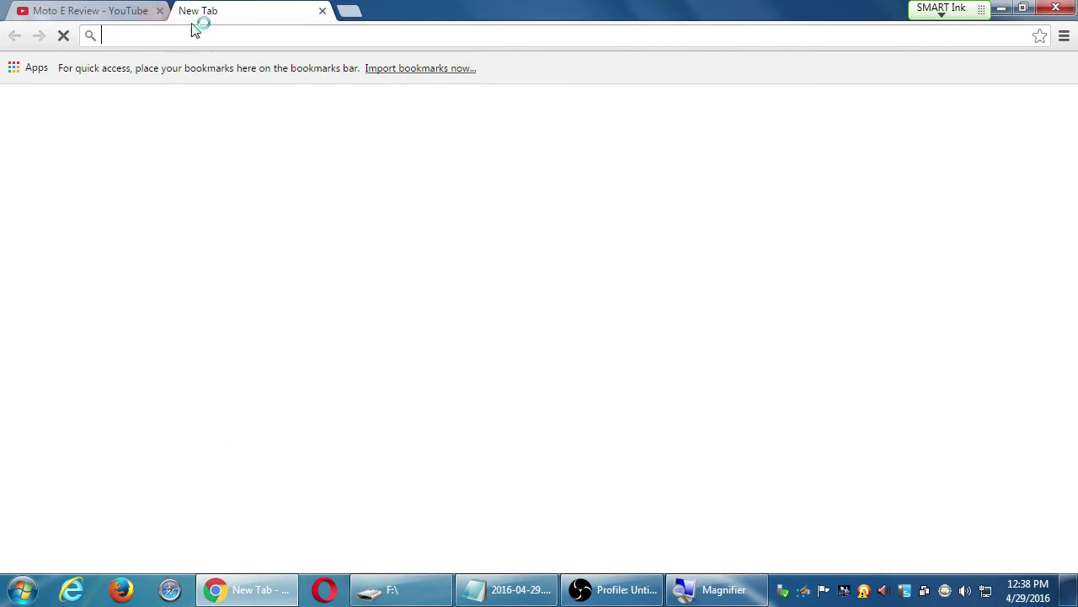
type("https://youtu.be/AZXUGyiB8UY")
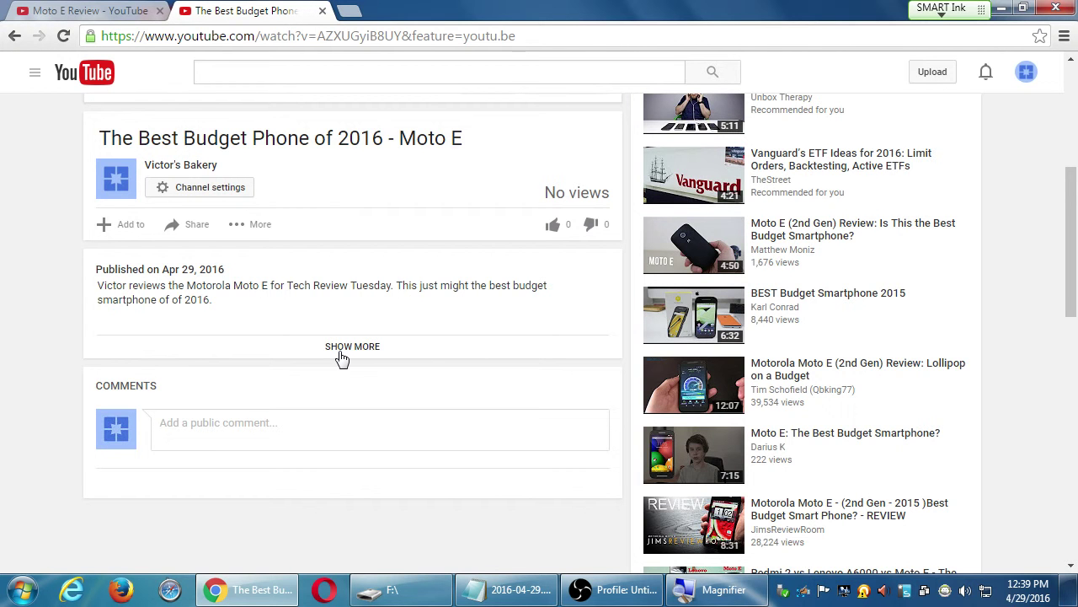
scroll(354, 366, "down", 1)
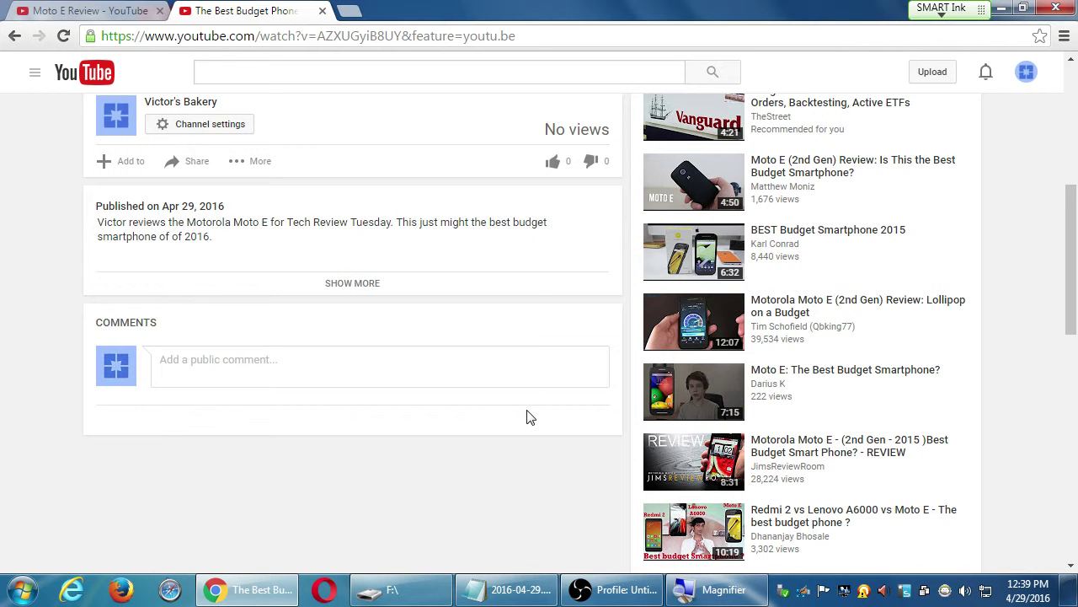
Back on the Moto E Review tab, open and dismiss the posted comment's options menu
left_click(93, 10)
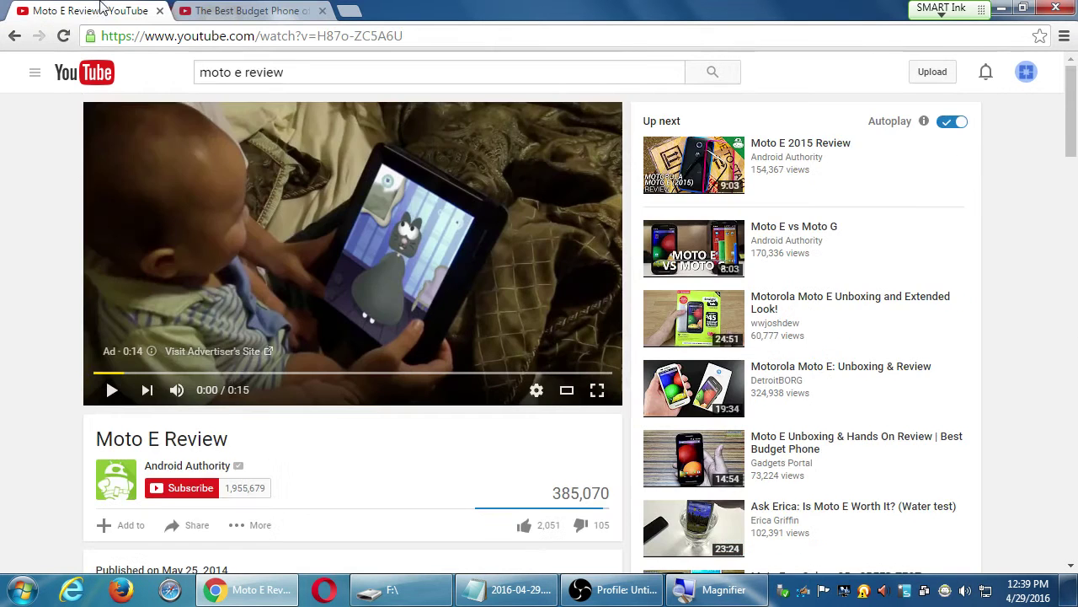
scroll(240, 368, "down", 3)
scroll(238, 370, "down", 2)
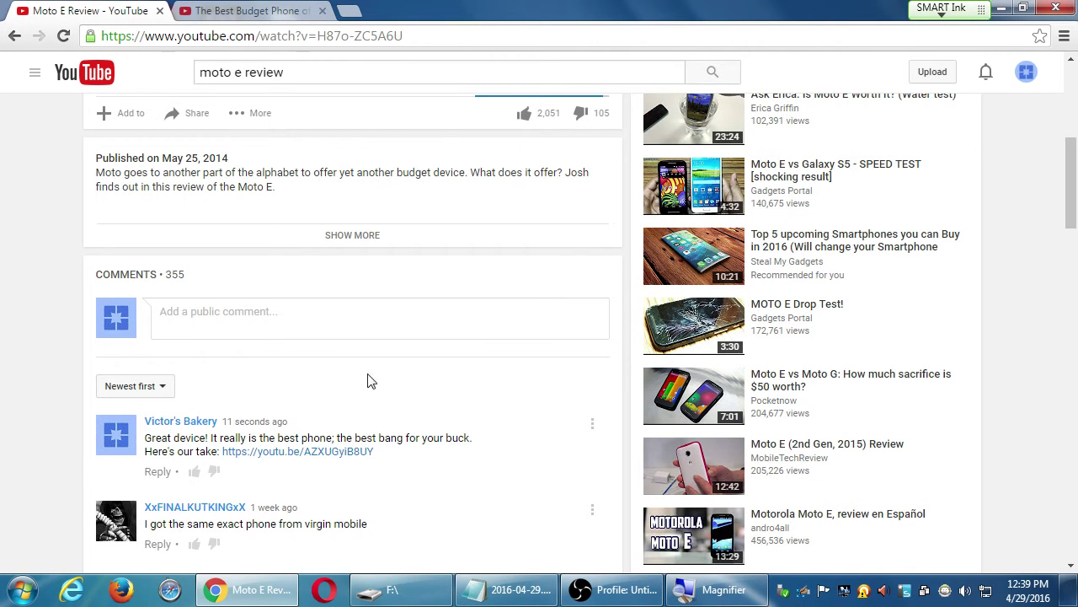
scroll(539, 361, "down", 1)
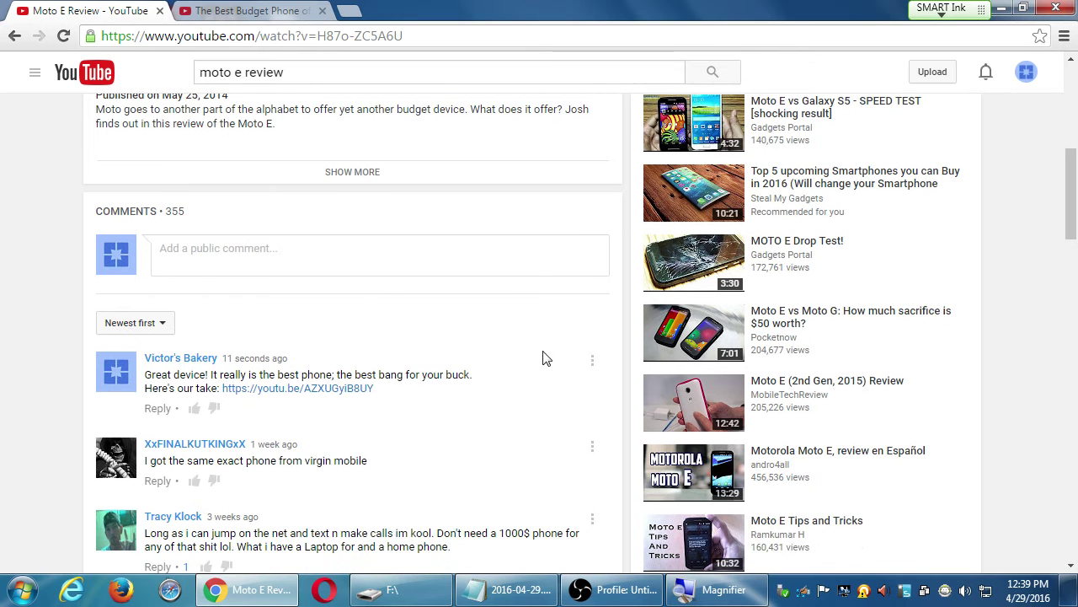
left_click(594, 360)
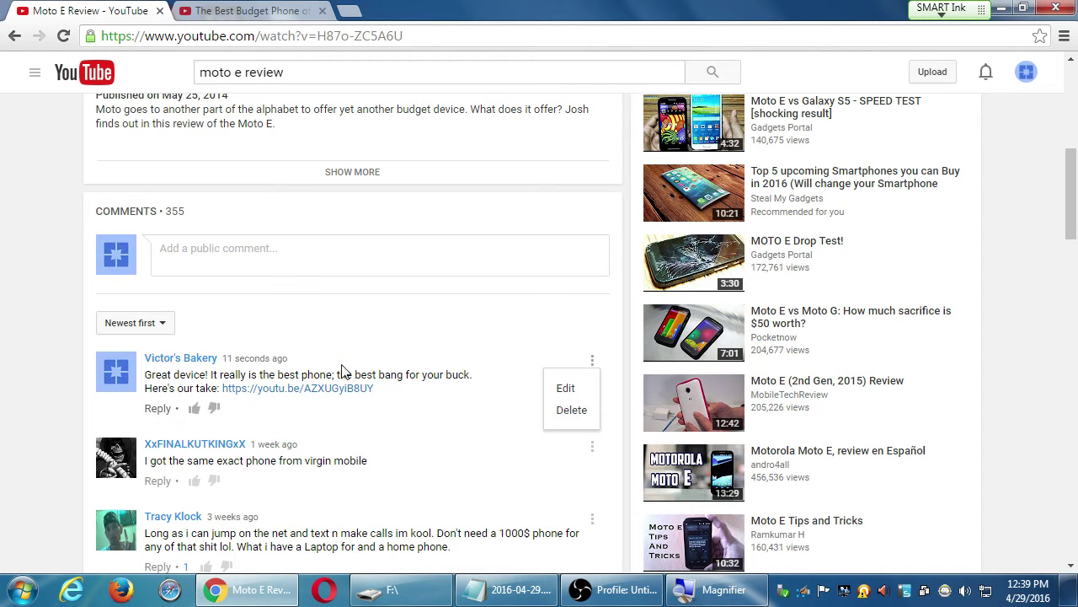
left_click(8, 318)
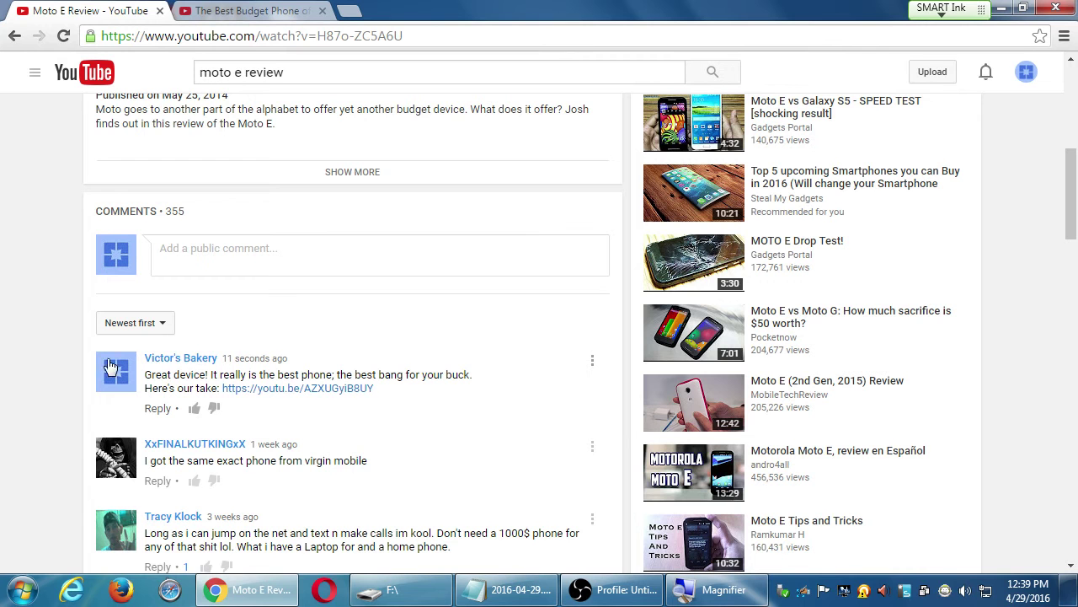
Dismiss another comment's options without reporting, then return to the search results
left_click(592, 361)
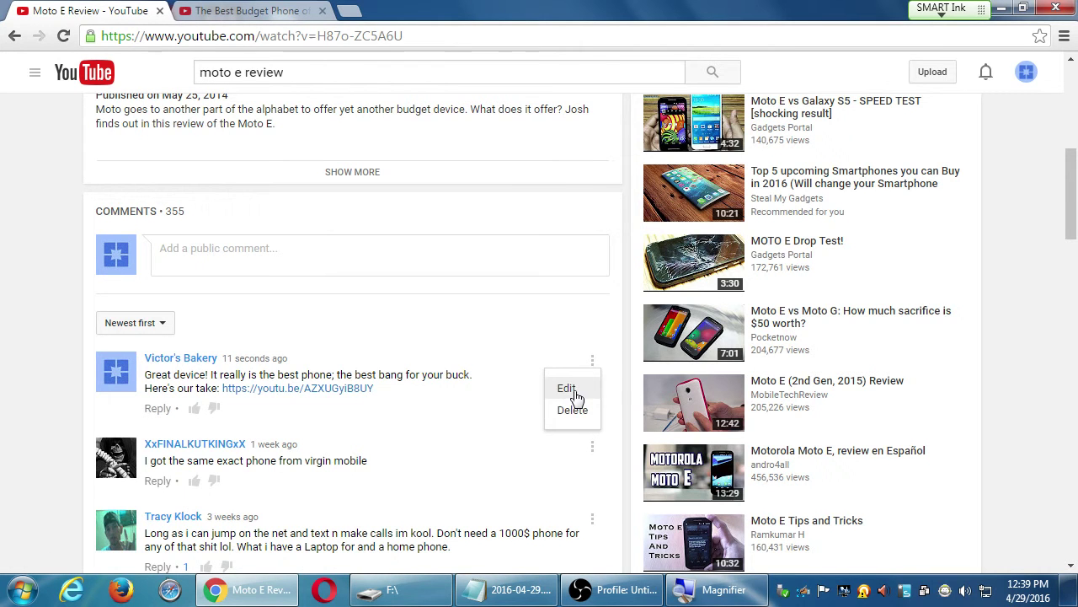
scroll(31, 344, "down", 3)
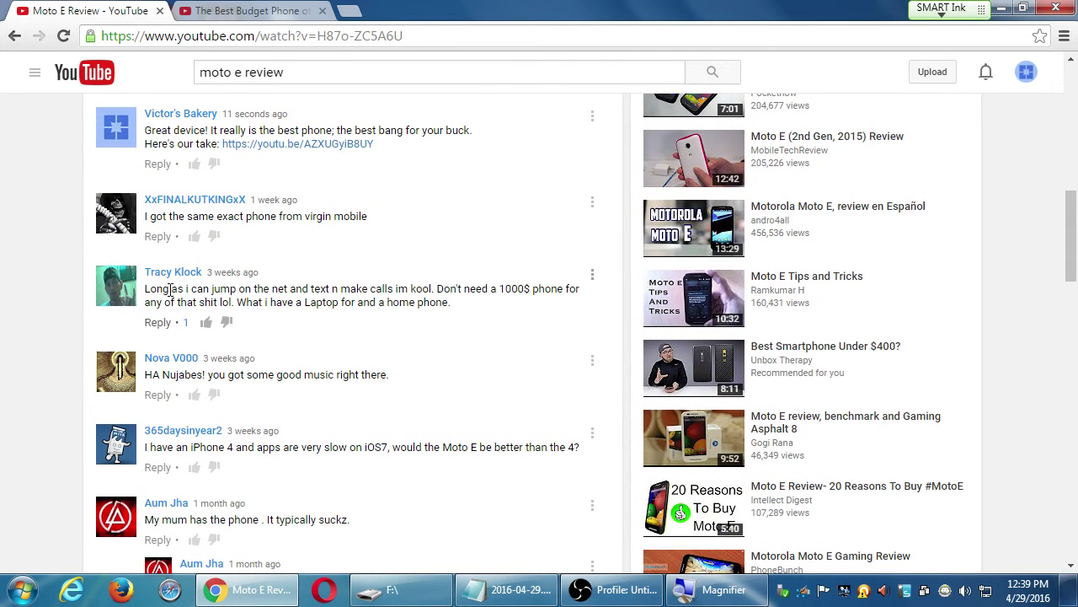
left_click(592, 275)
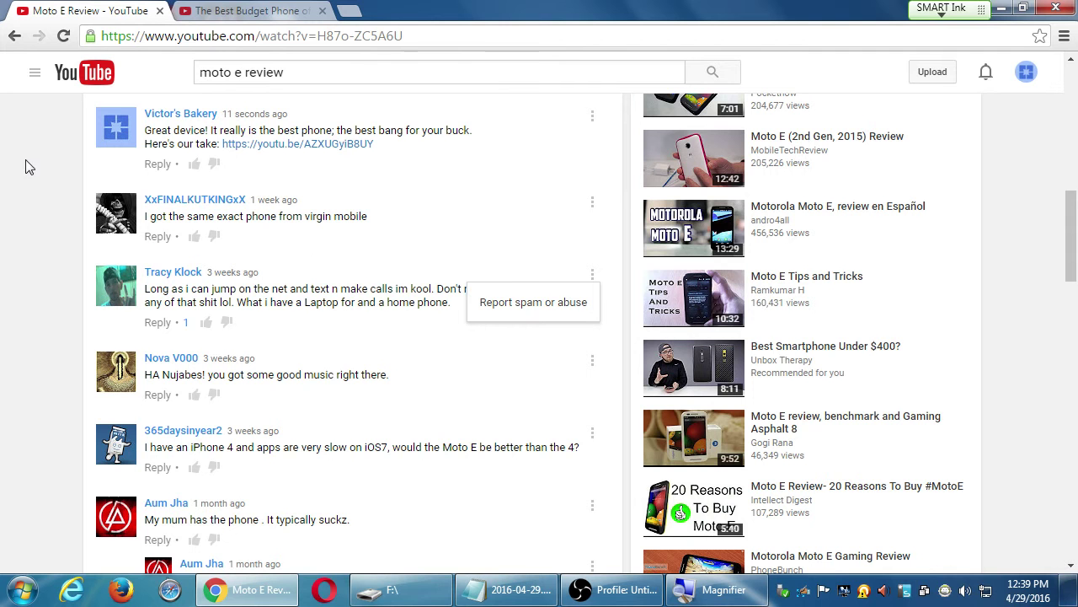
left_click(65, 138)
left_click(14, 35)
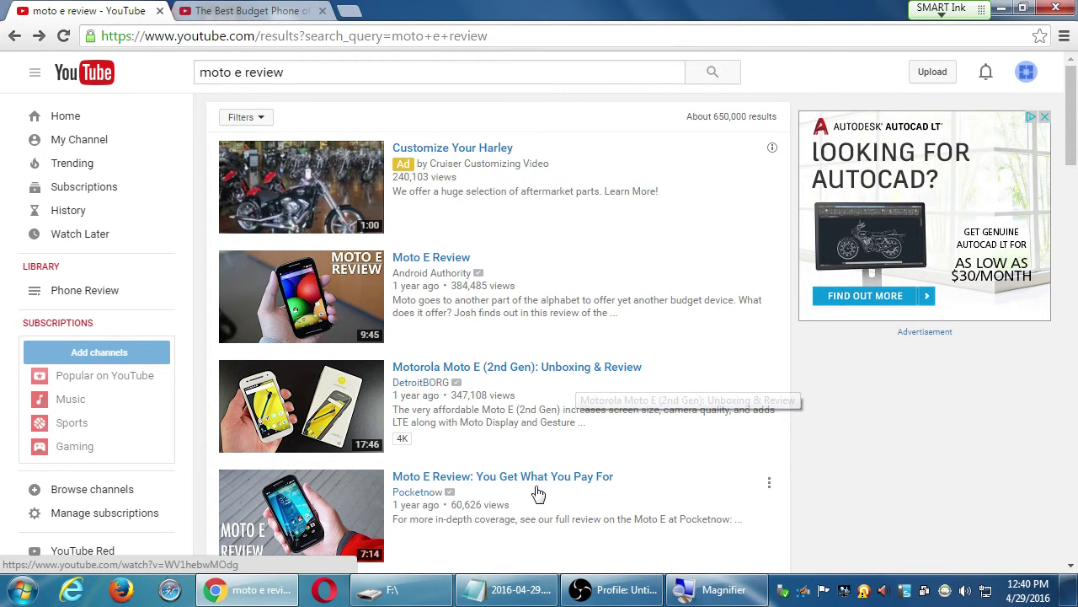
Add the heading 'One weird trick to get YouTube views:' and a line about commenting positively/on-topic on popular videos
left_click(505, 589)
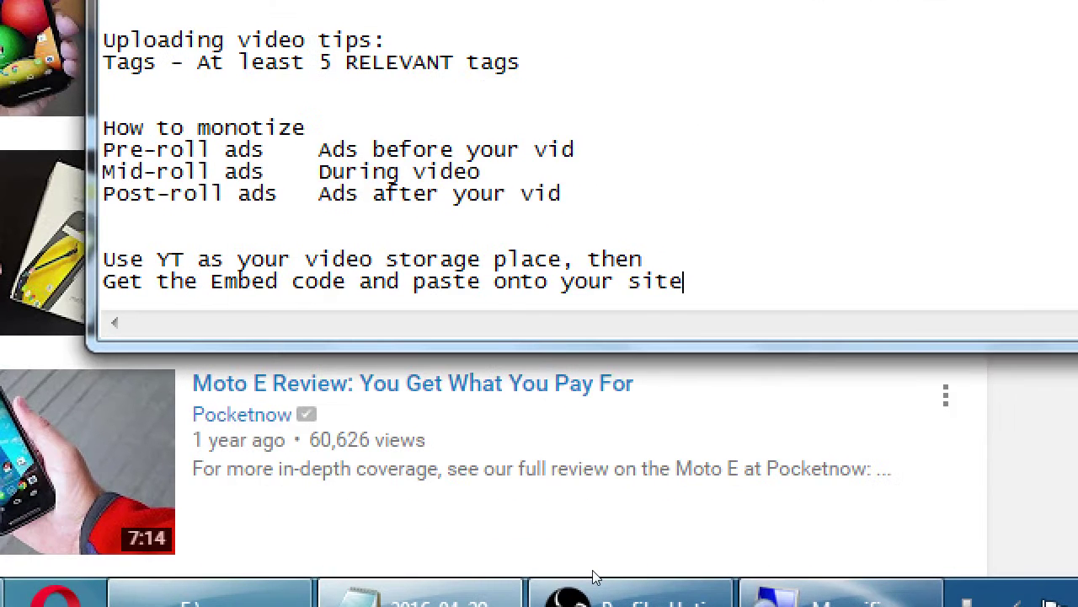
key("Return")
key("Return")
key("Return")
type("One weire")
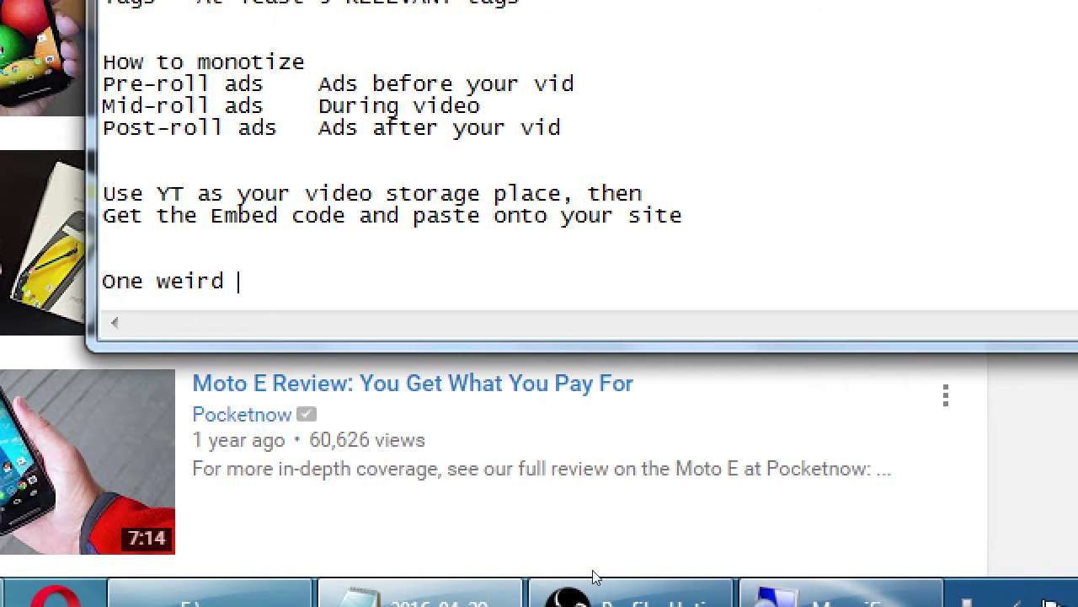
type(" trick to get")
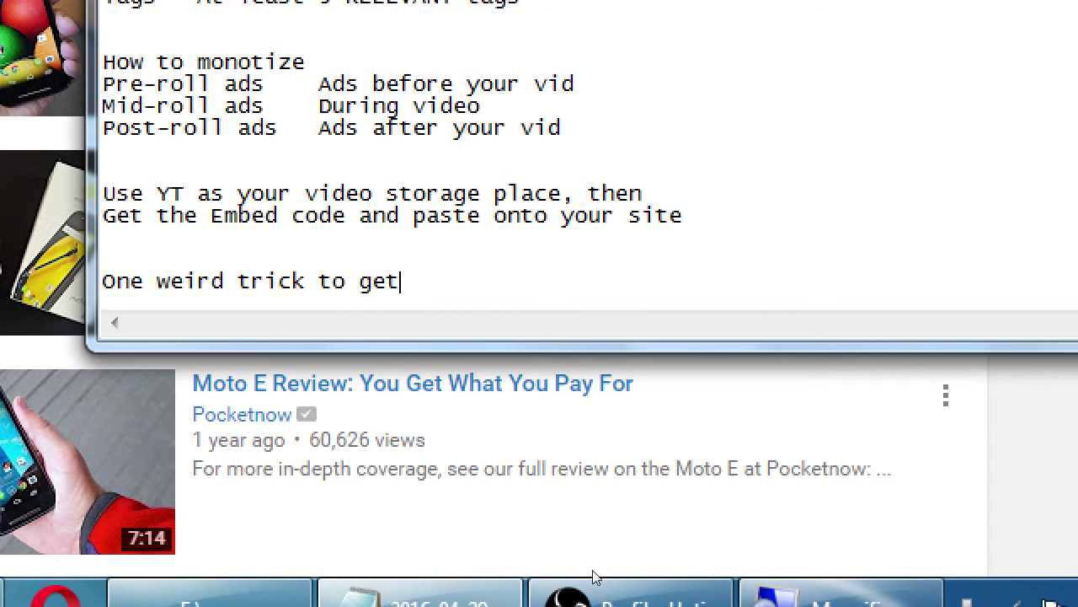
type(" YouTube views:")
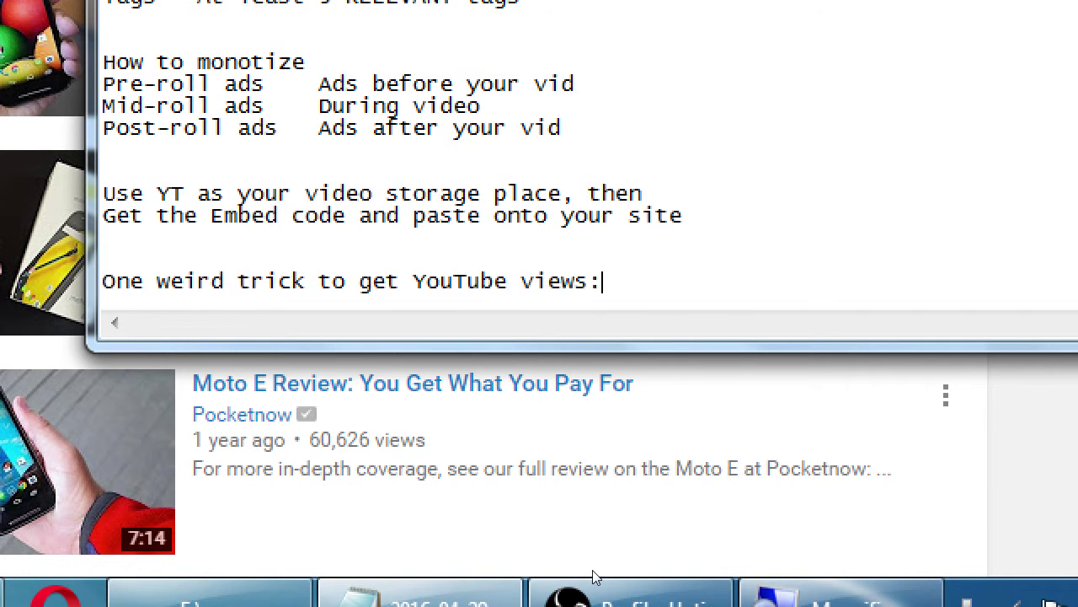
key("Return")
type("Find ")
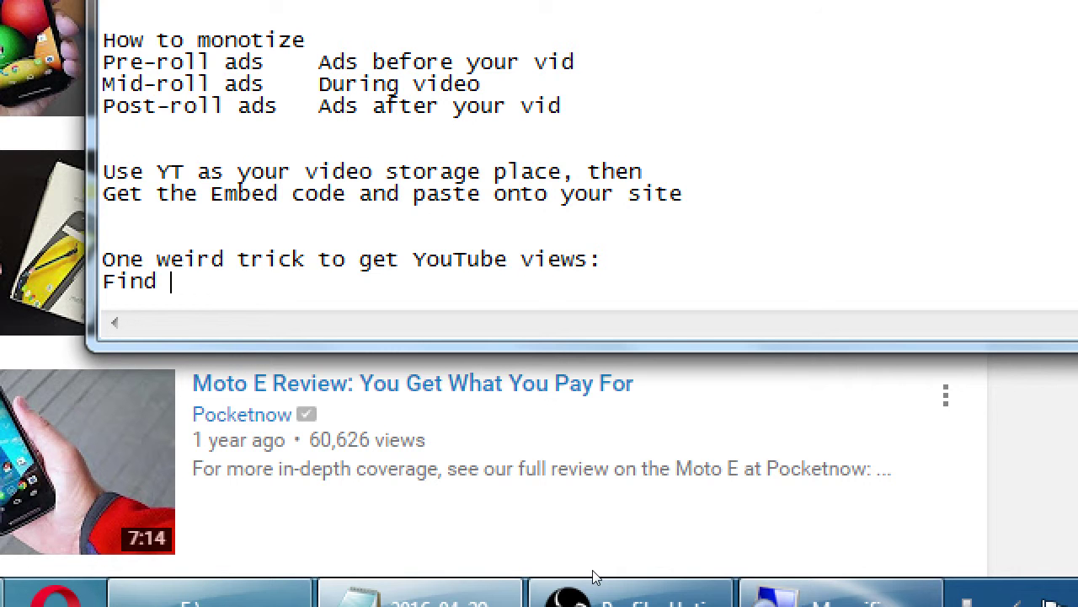
type("popular videos, and comme")
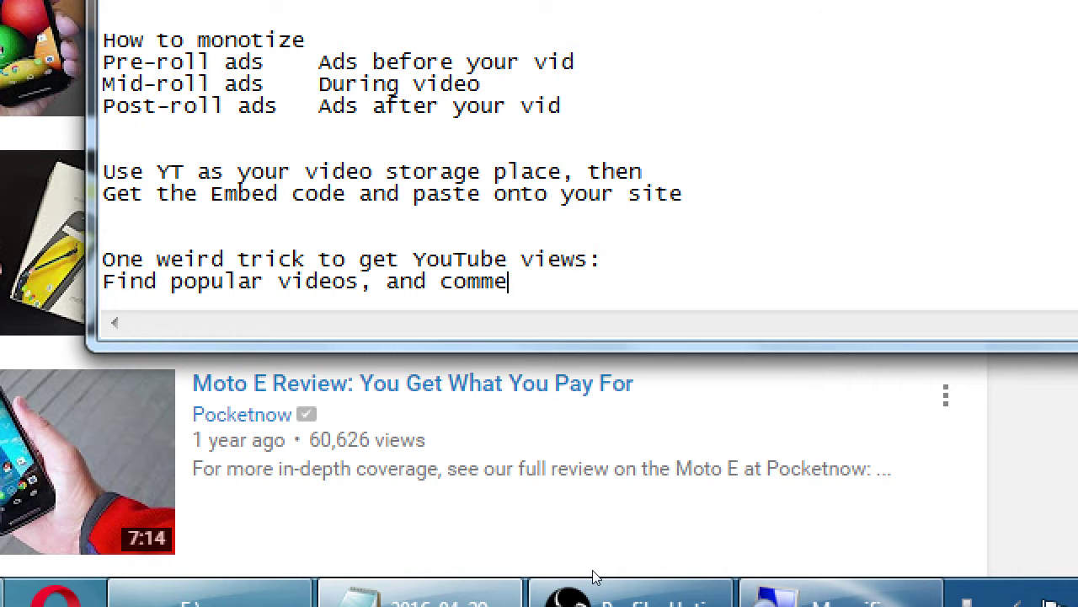
type("nt on them (in a poso")
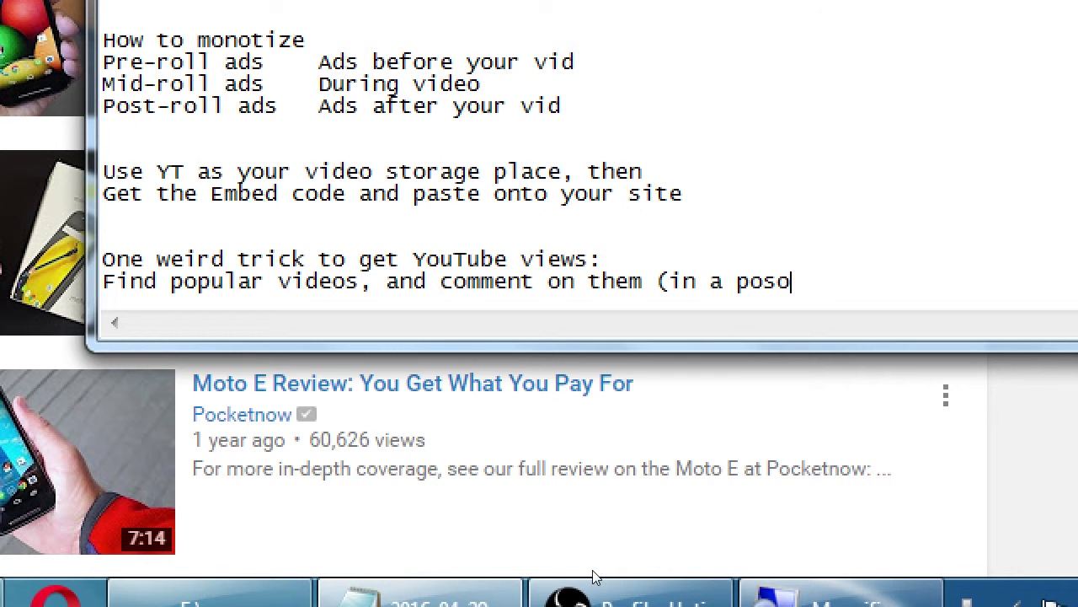
key("BackSpace")
type("otive/on-t")
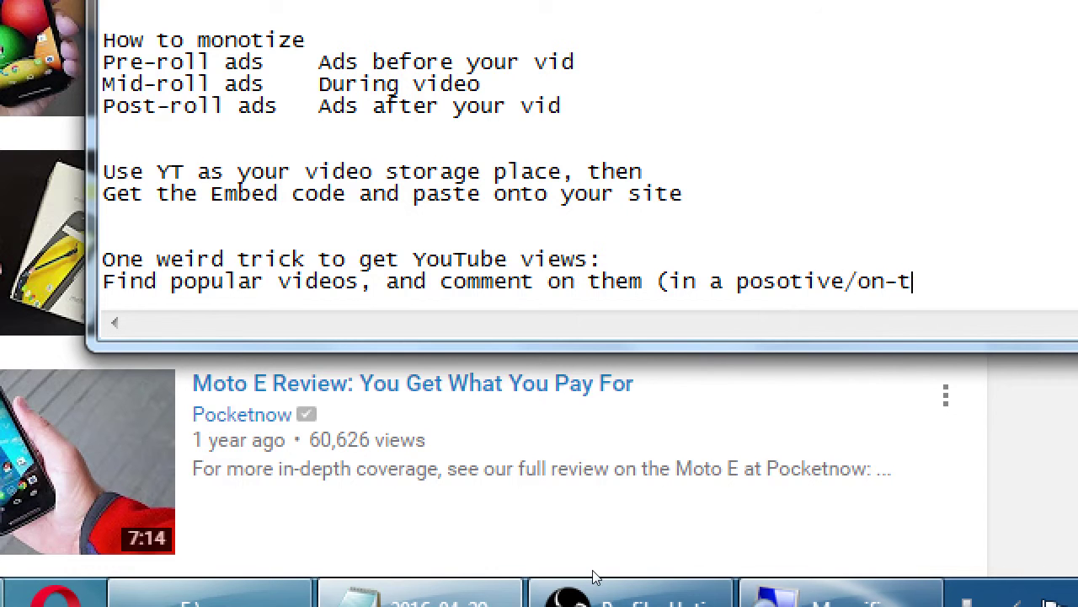
type("opic way)")
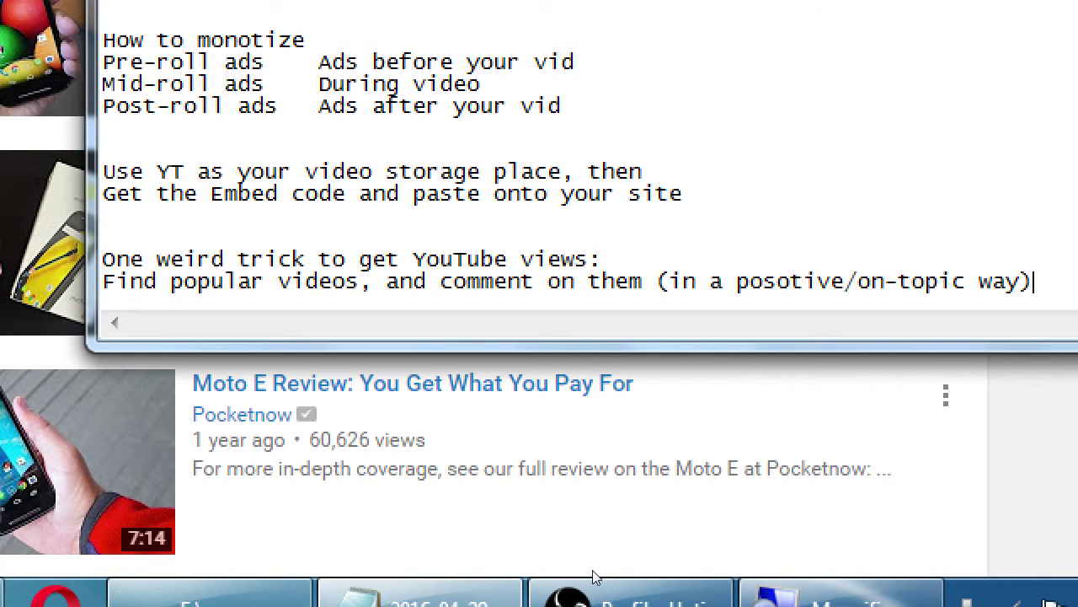
Add the indented line 'And link your video(s) (or channel) in the comment'
key("Return")
key("Tab")
type("And link your vidoe(")
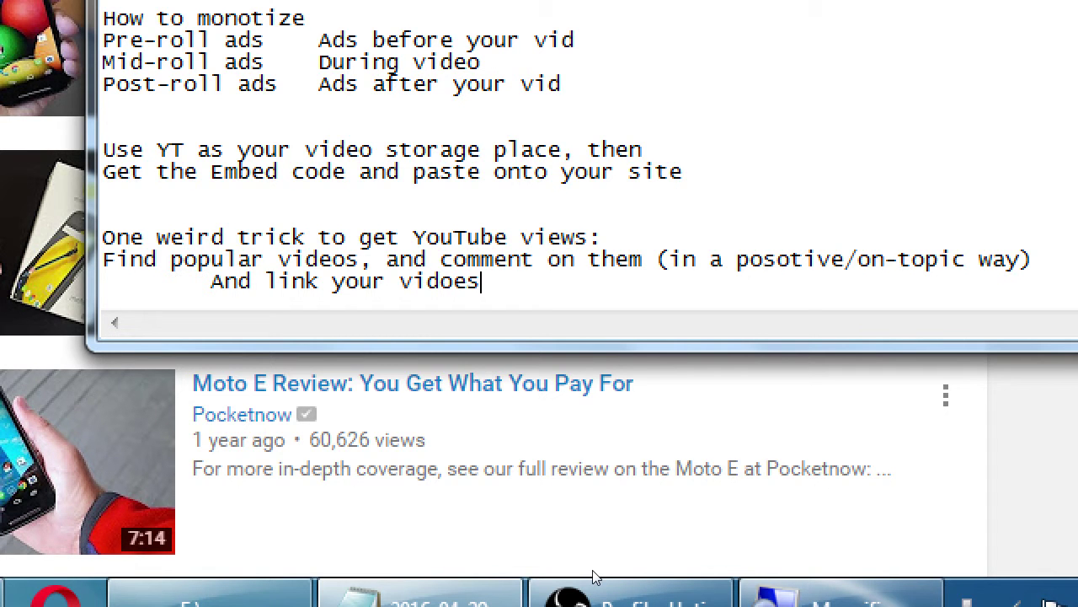
type("s")
key("BackSpace")
type("(s) (orc")
key("BackSpace")
type("h")
key("BackSpace")
type("channel)")
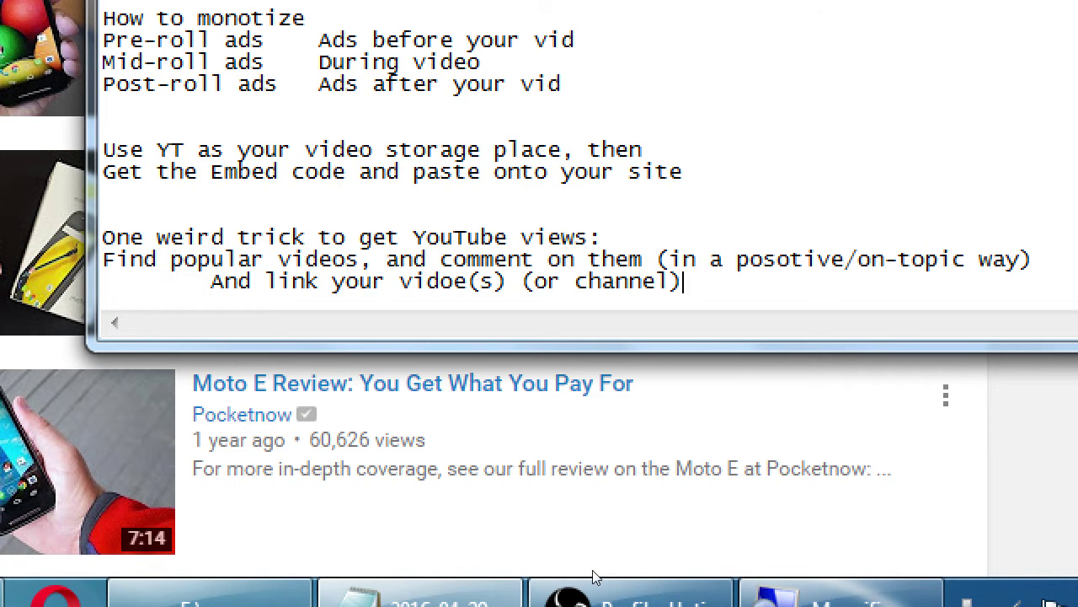
type(" in the comment")
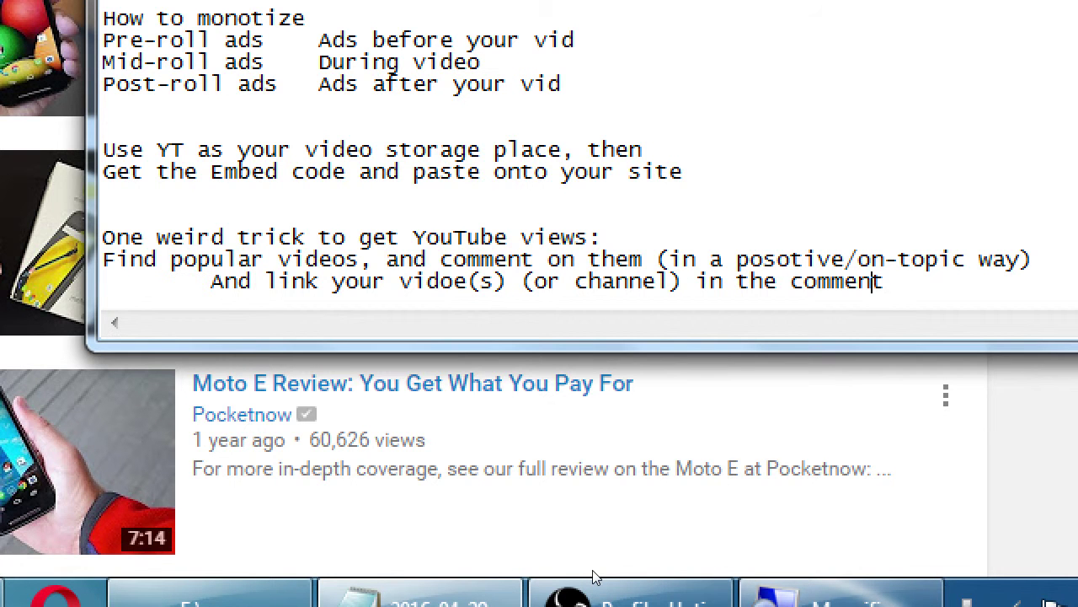
Fix the misspelled 'vidoe' to 'video' and restore normal screen magnification
key("Left")
key("shift+Right")
key("shift+Right")
type("eo")
key("super+minus")
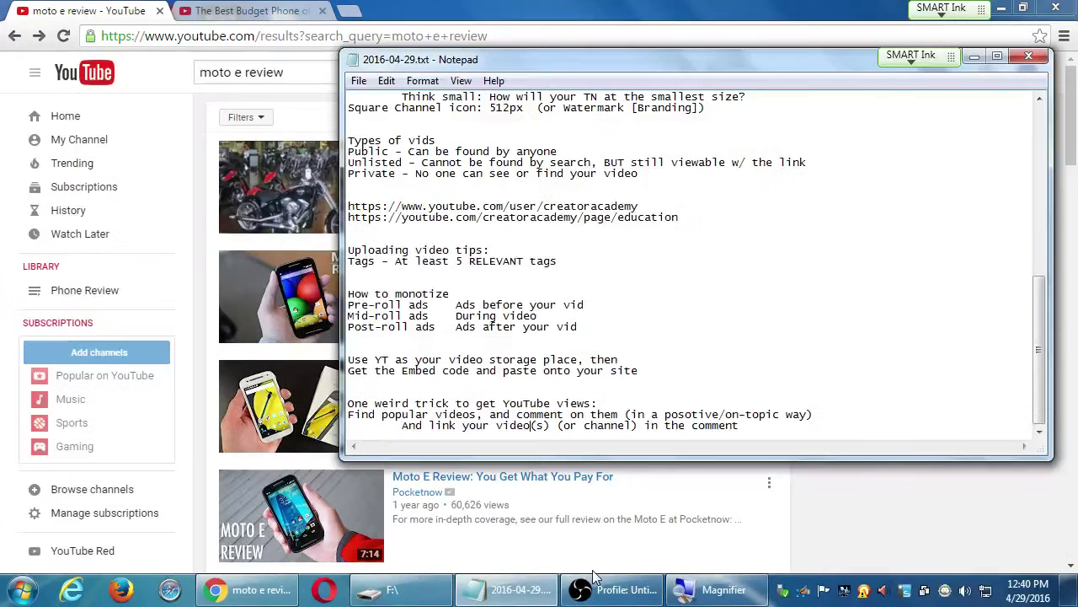
In Chrome's Moto E video tab, switch to the test channel account and open Creator Studio
left_click(889, 516)
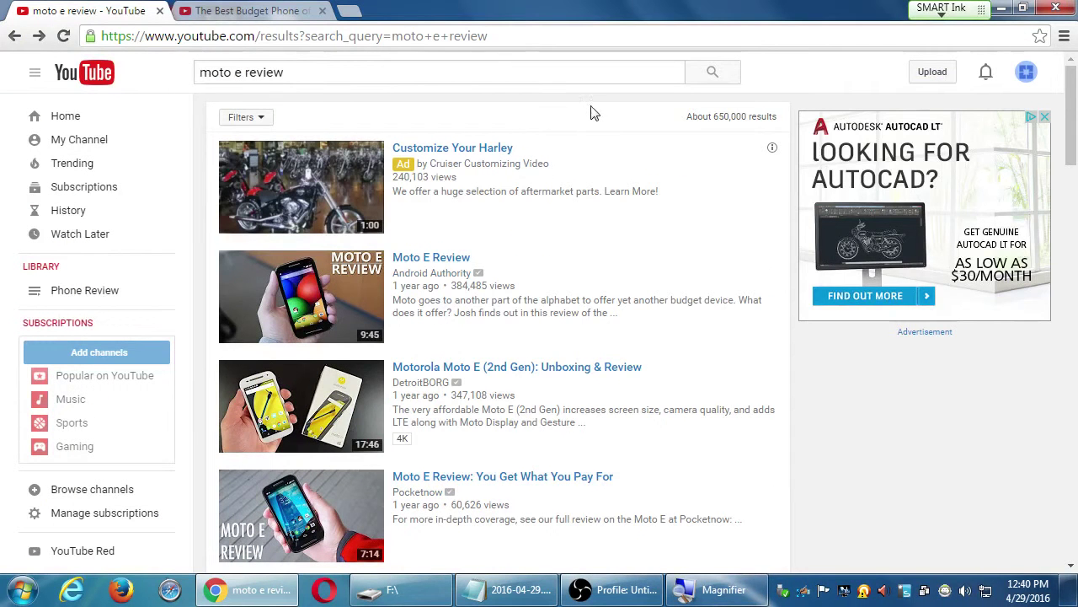
left_click(264, 10)
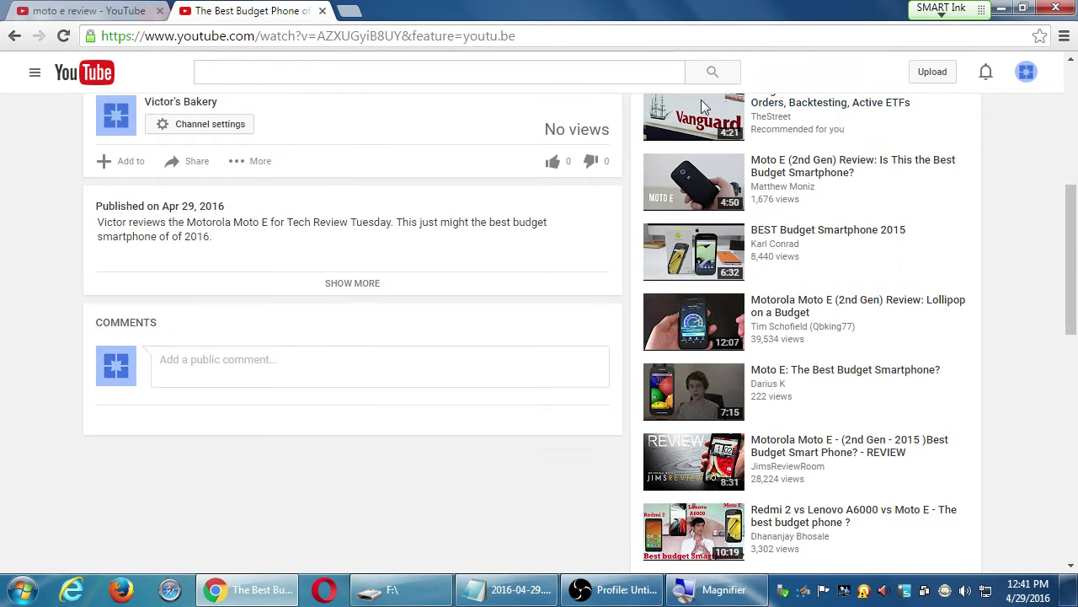
left_click(1022, 78)
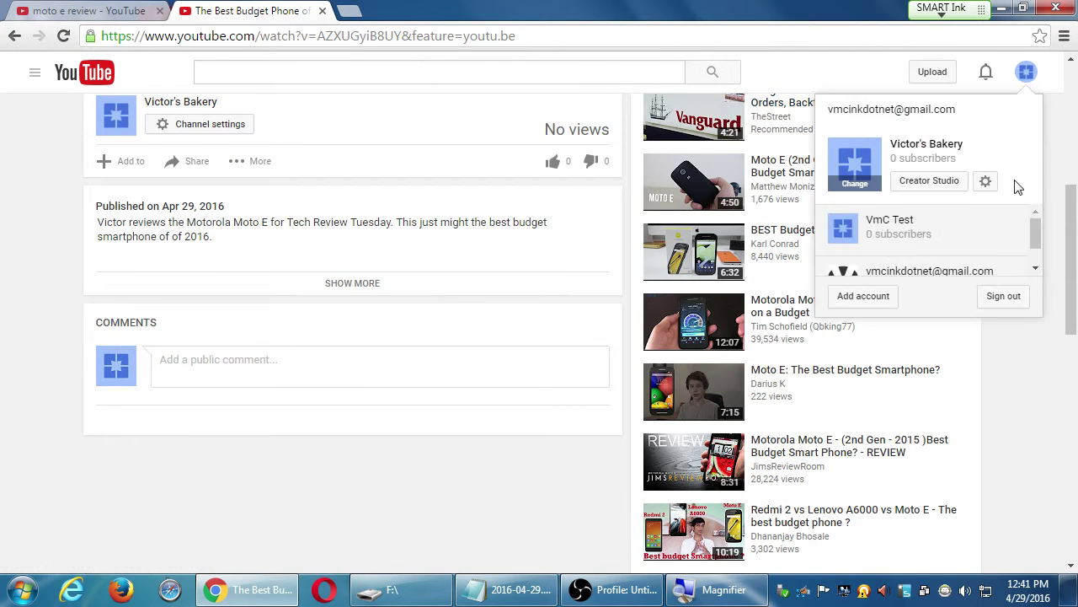
left_click(922, 246)
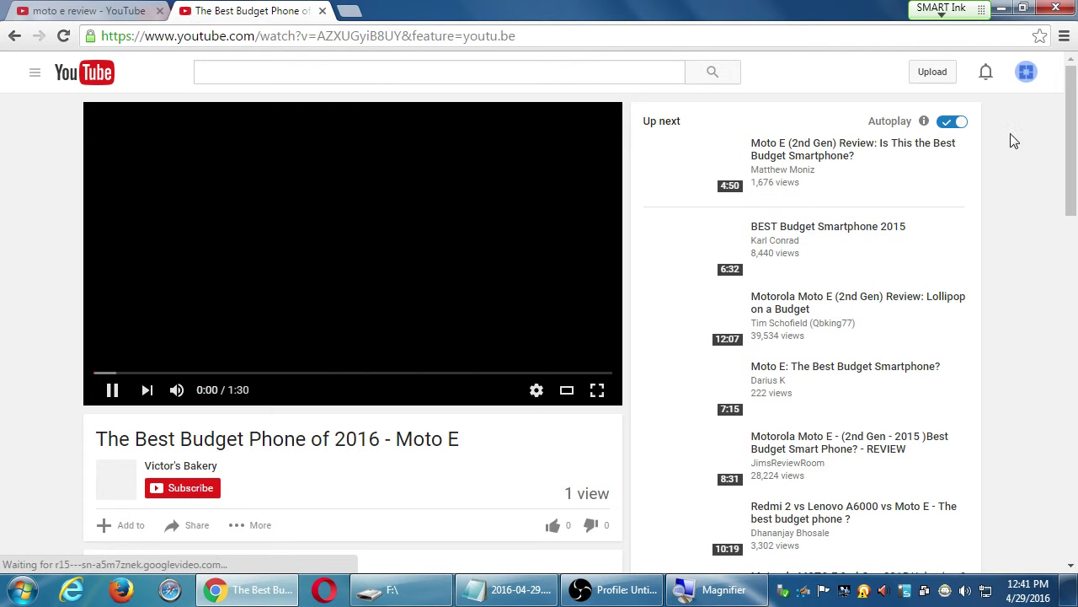
left_click(1026, 72)
left_click(928, 185)
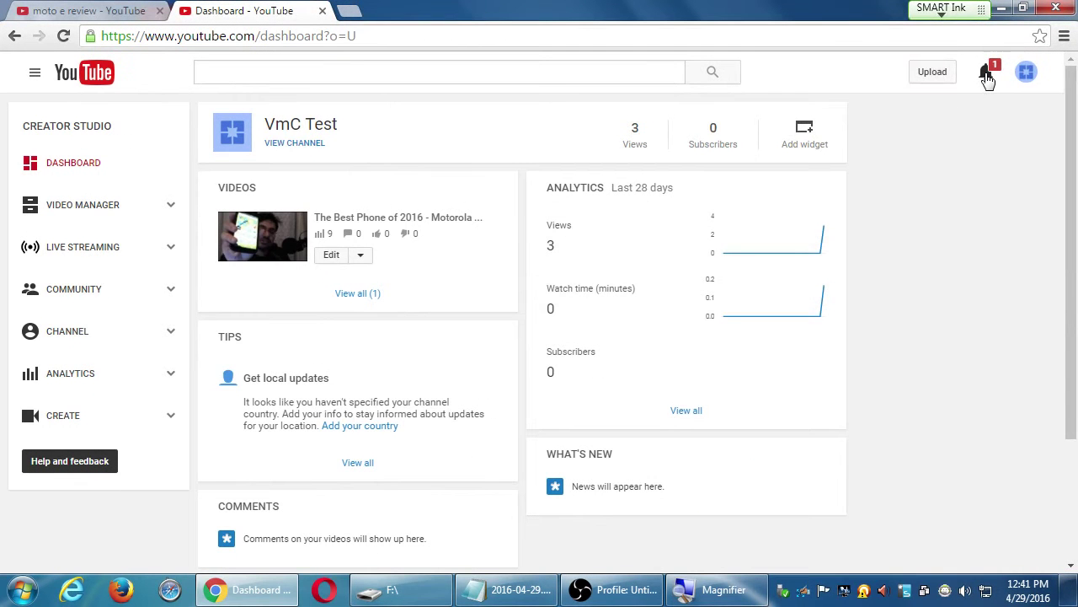
left_click(986, 74)
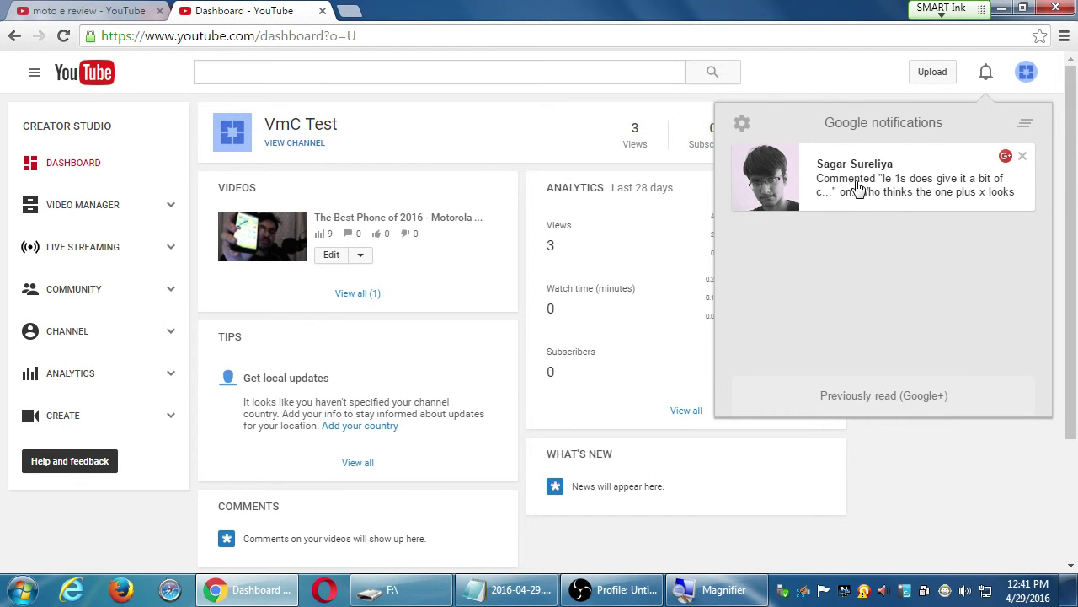
left_click(858, 187)
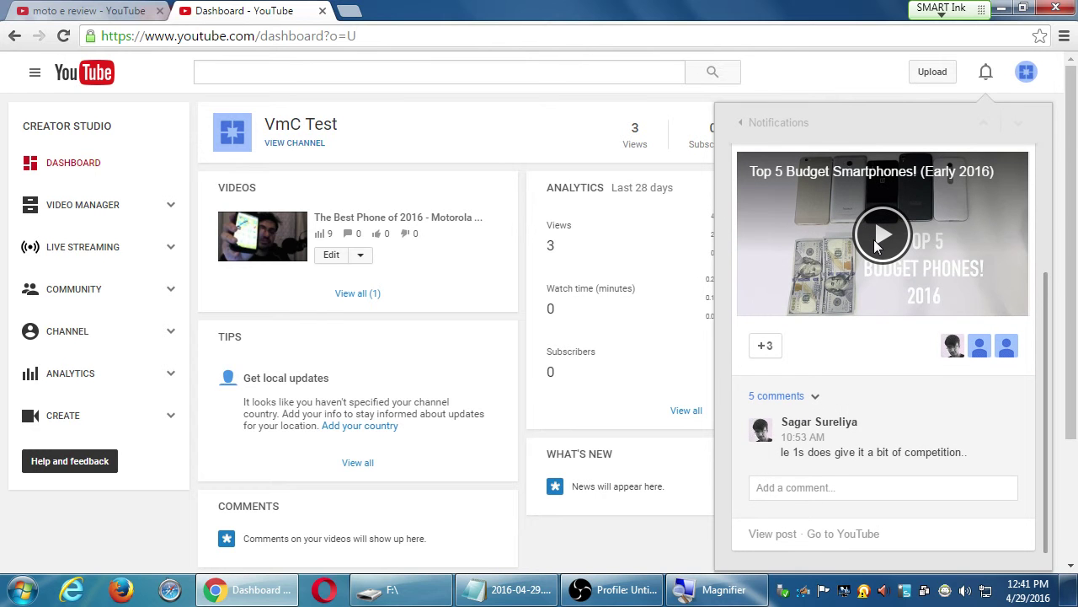
left_click(809, 398)
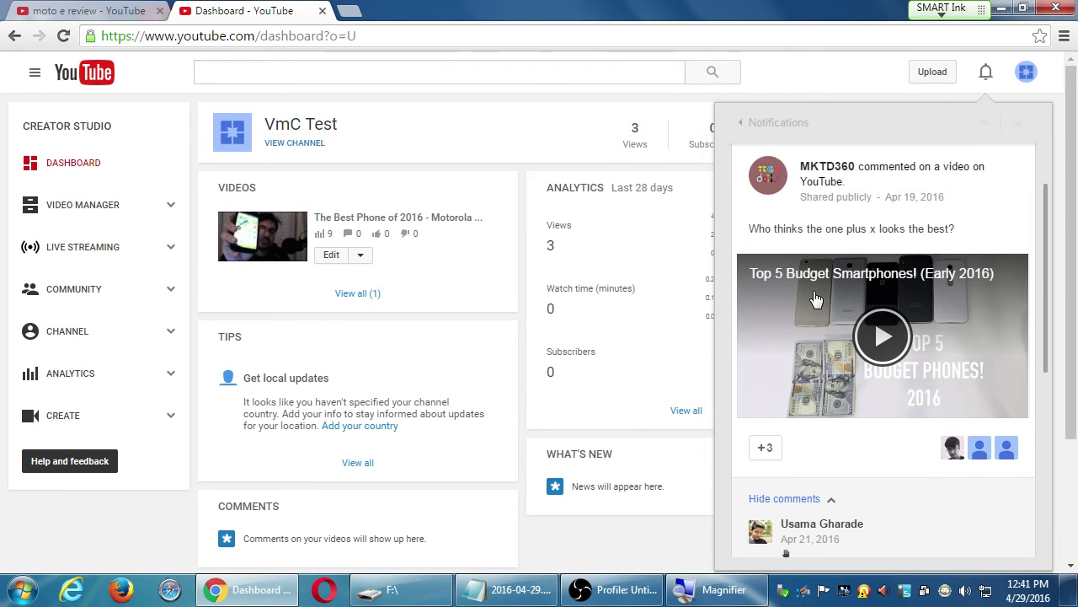
scroll(901, 319, "down", 1)
scroll(901, 319, "down", 3)
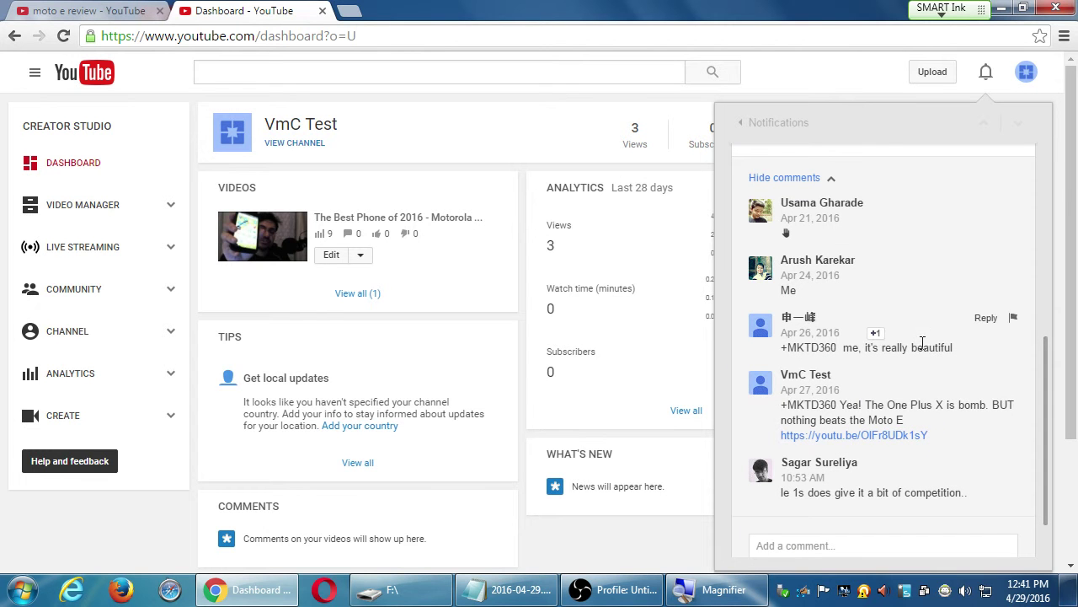
left_click(824, 478)
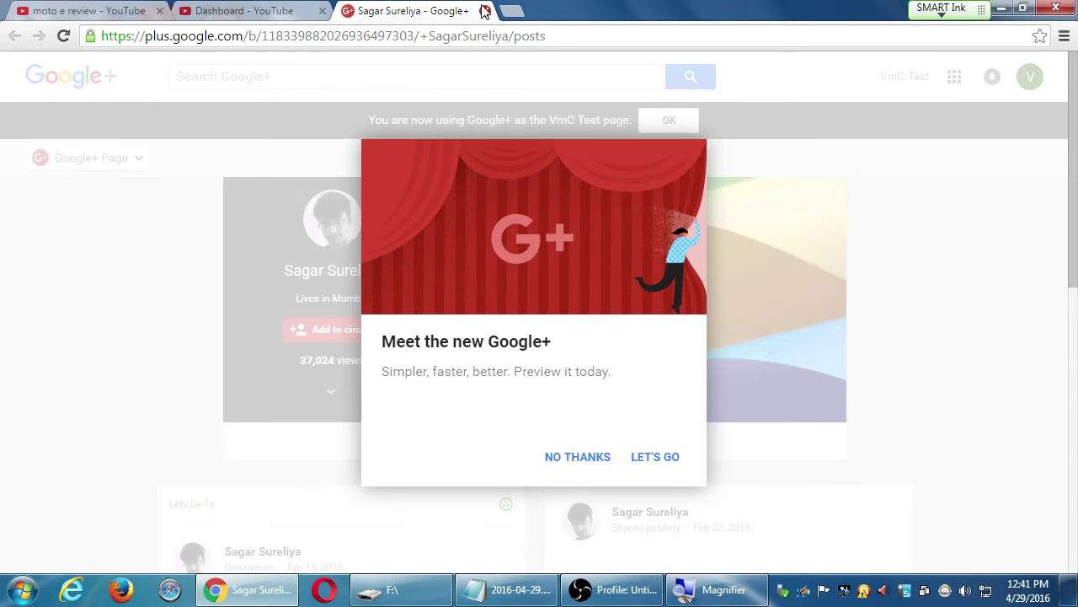
key("ctrl+w")
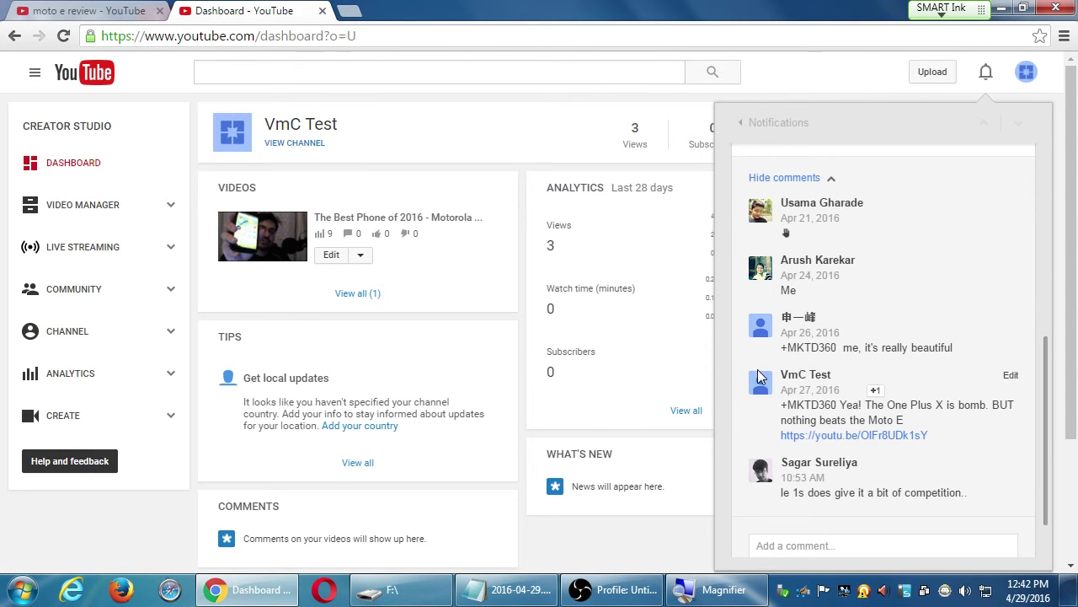
left_click(68, 174)
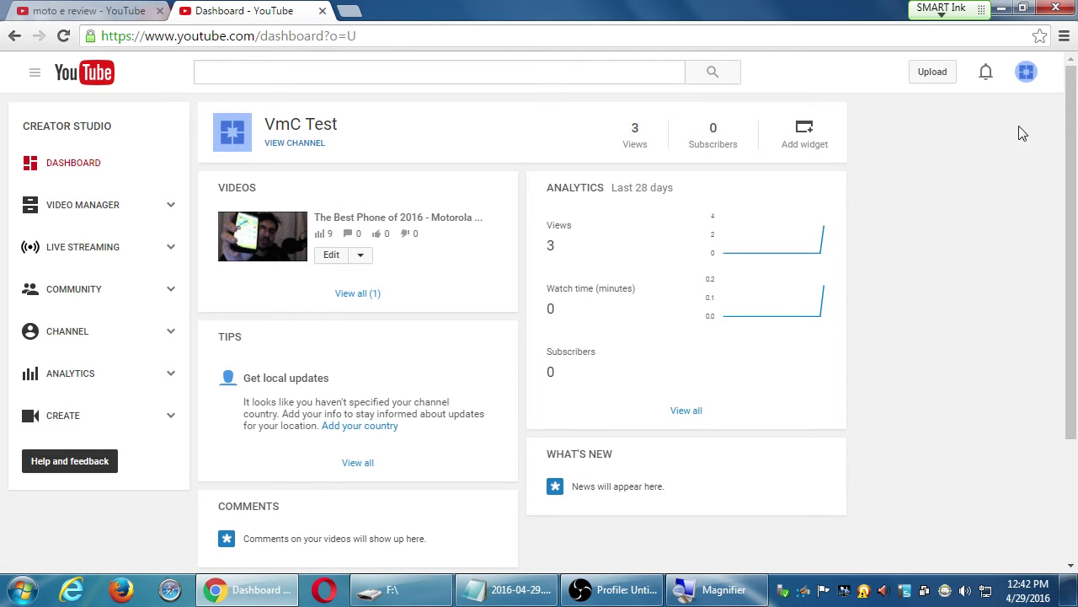
left_click(1033, 79)
Switch to the main channel account and reload the 'moto e review' search results tab
left_click(913, 234)
left_click(92, 10)
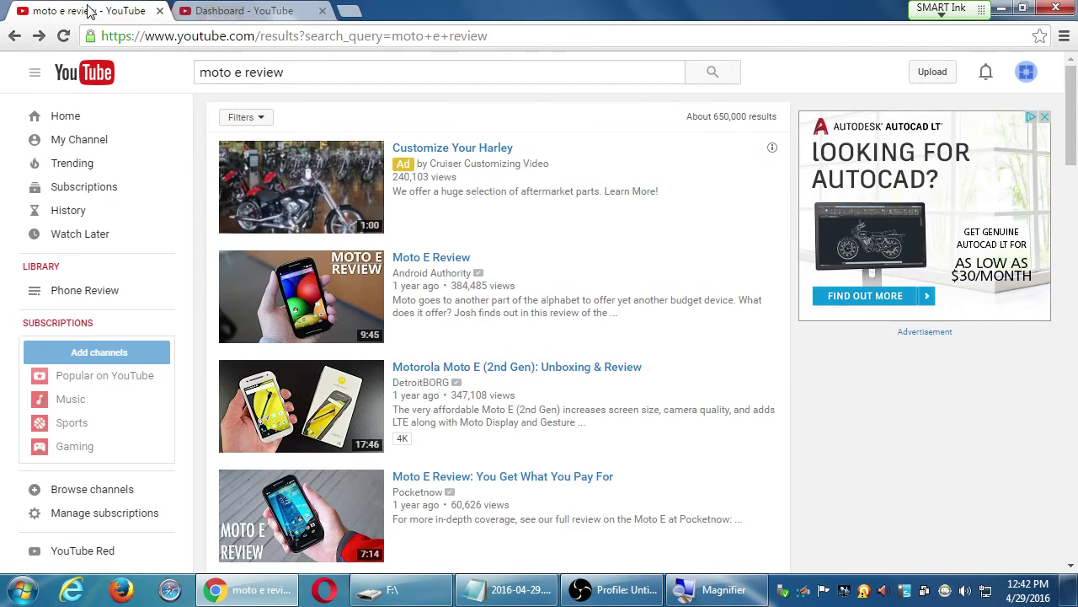
key("F5")
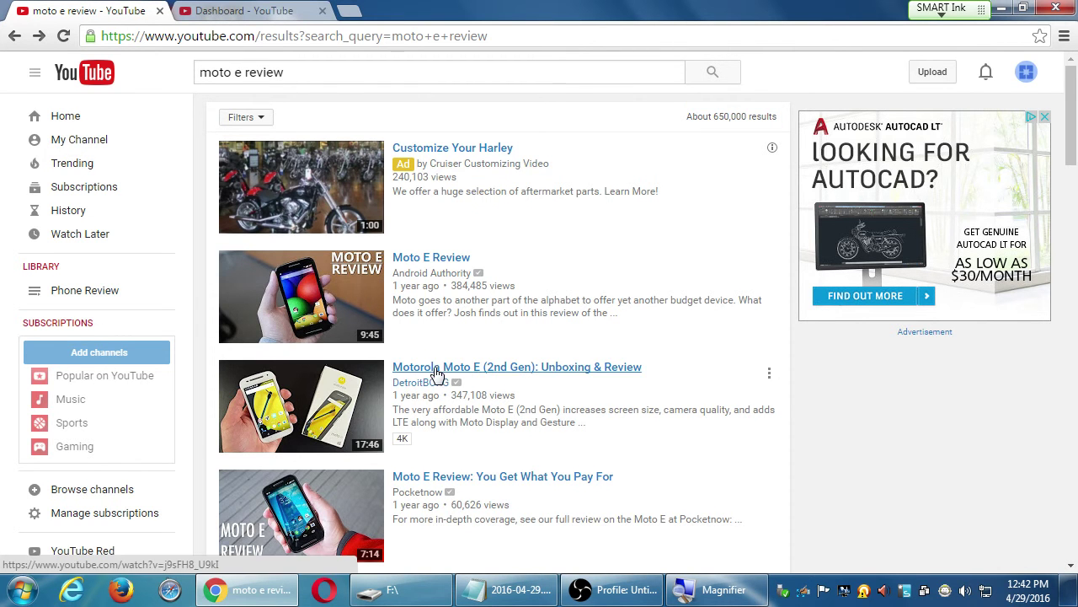
Open the 'Motorola Moto E (2nd Gen): Unboxing & Review' video, pause it, and mute the computer's sound
left_click(437, 369)
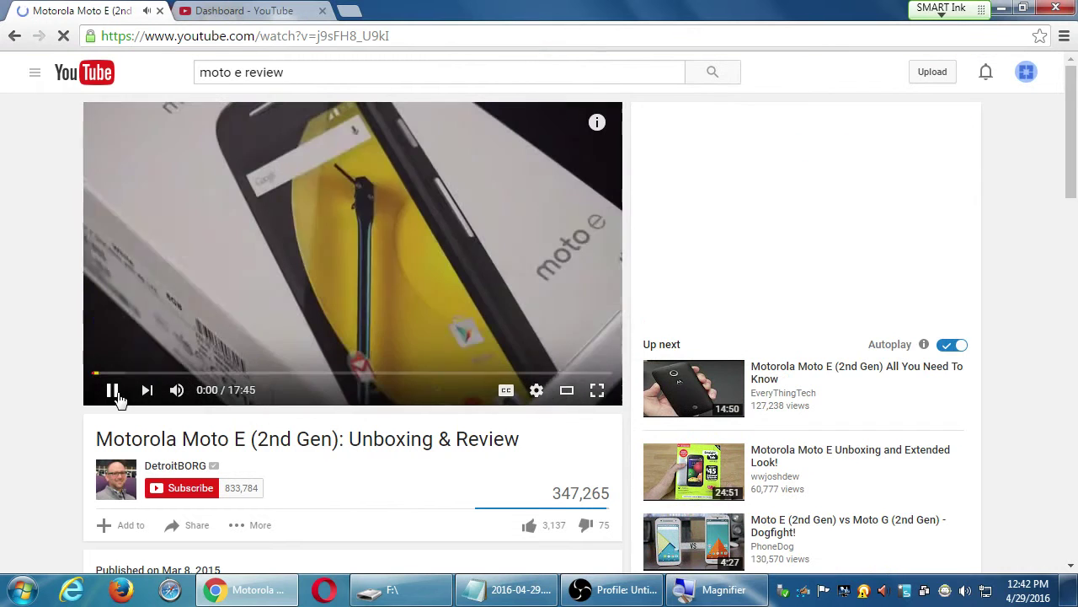
left_click(115, 396)
left_click(965, 590)
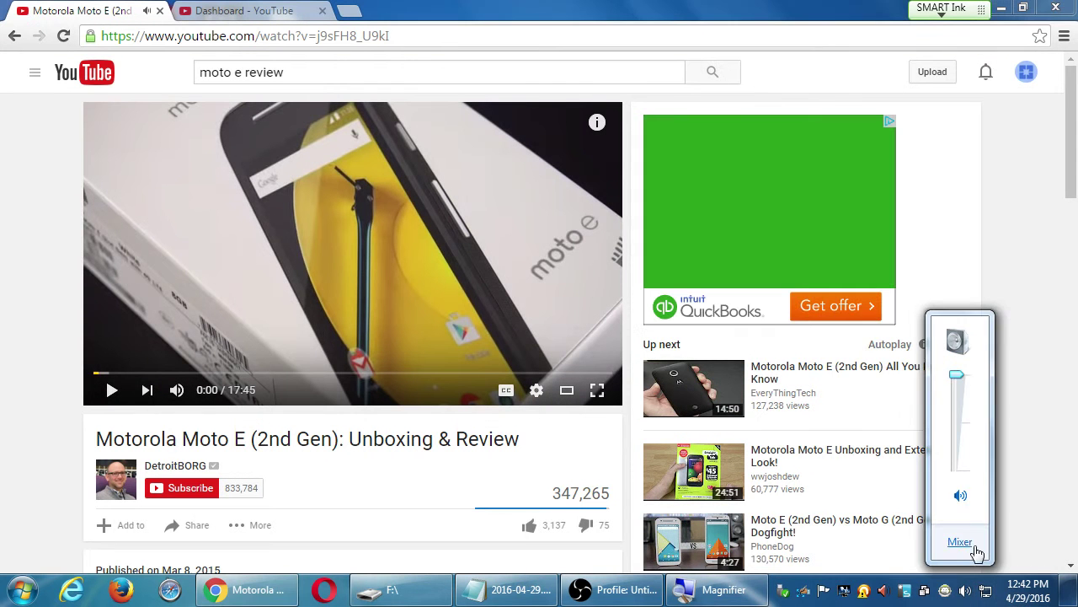
left_click(960, 495)
left_click(1033, 271)
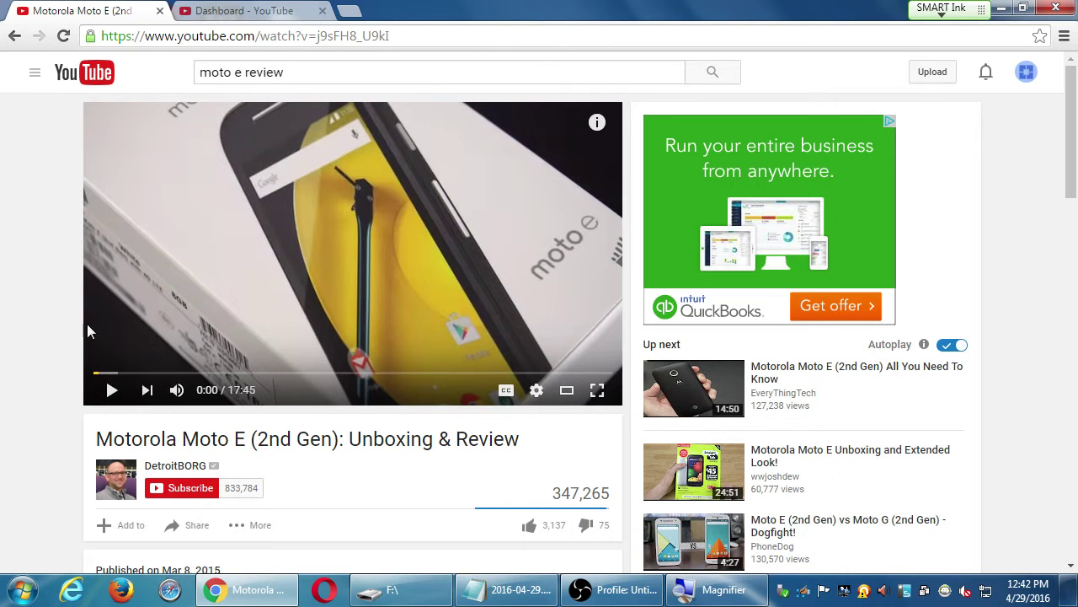
Scroll down the watch page to the video's comments
scroll(228, 365, "down", 1)
scroll(428, 409, "down", 1)
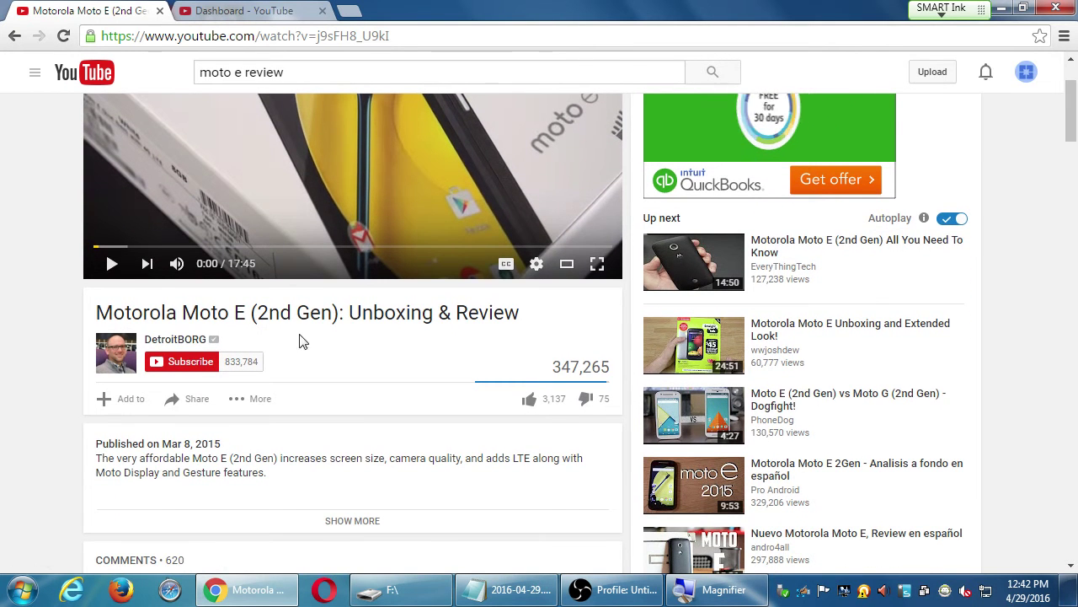
scroll(475, 320, "down", 4)
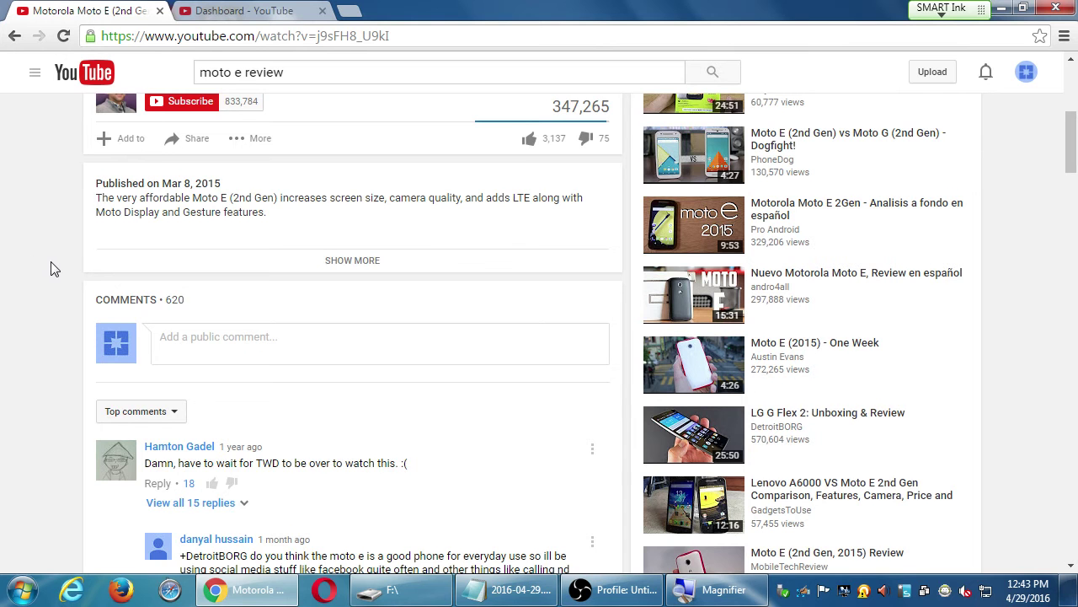
scroll(52, 269, "down", 3)
scroll(52, 268, "down", 3)
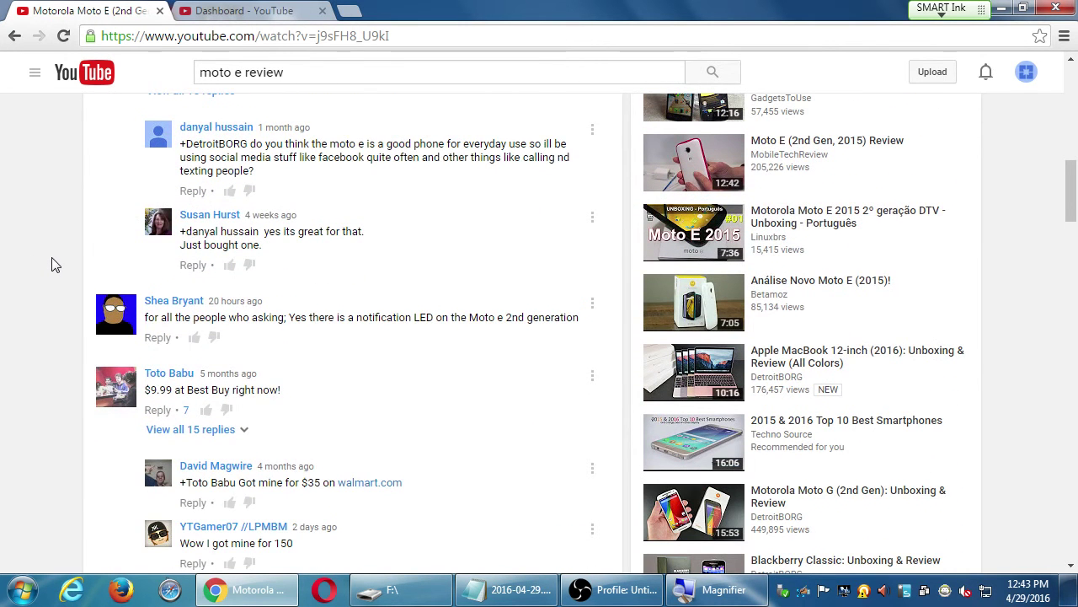
scroll(52, 265, "down", 1)
Open a reply to the Moto E notification LED comment, placing the cursor after the tagged name
key("super+plus")
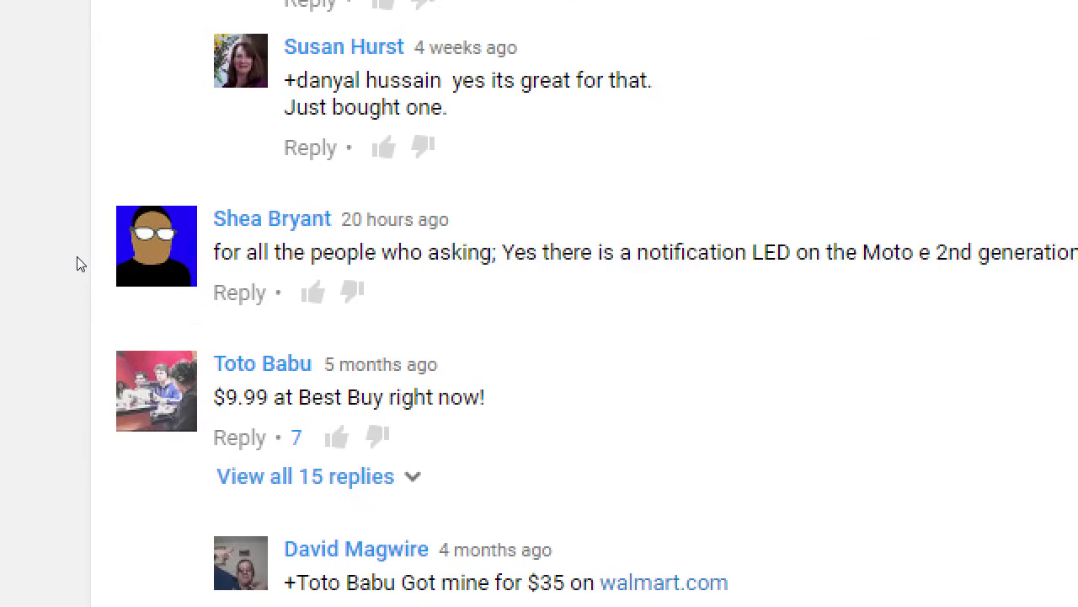
left_click_drag(245, 257, 256, 268)
left_click(264, 258)
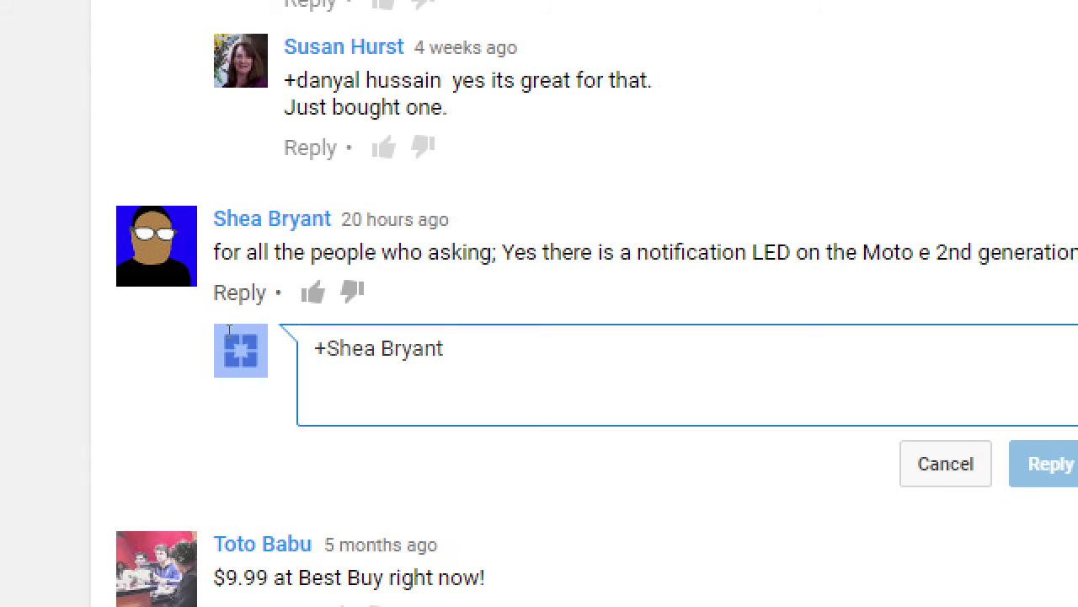
key("ctrl+a")
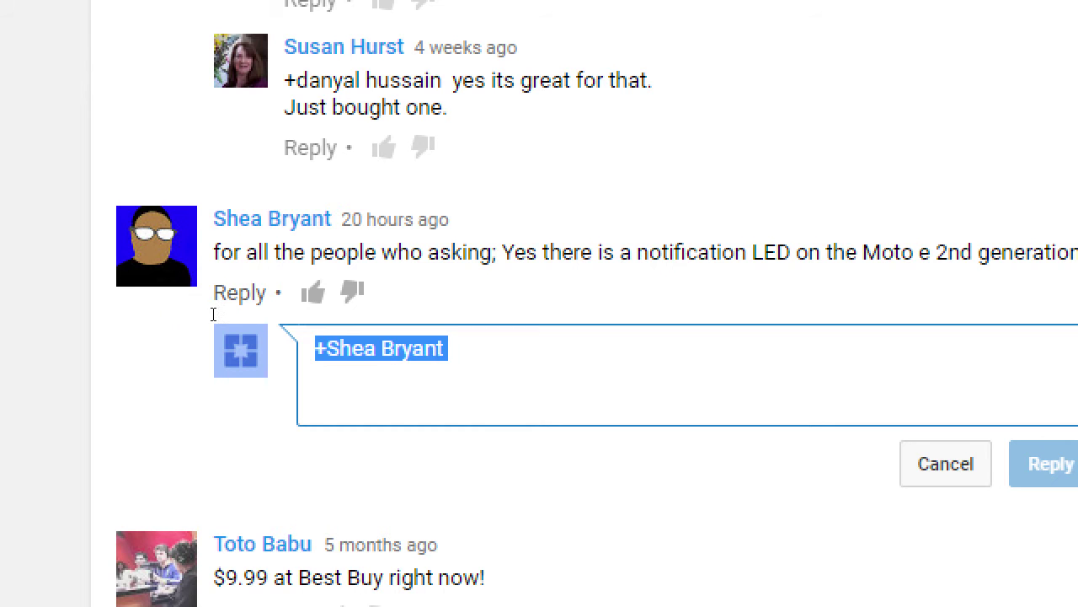
key("Right")
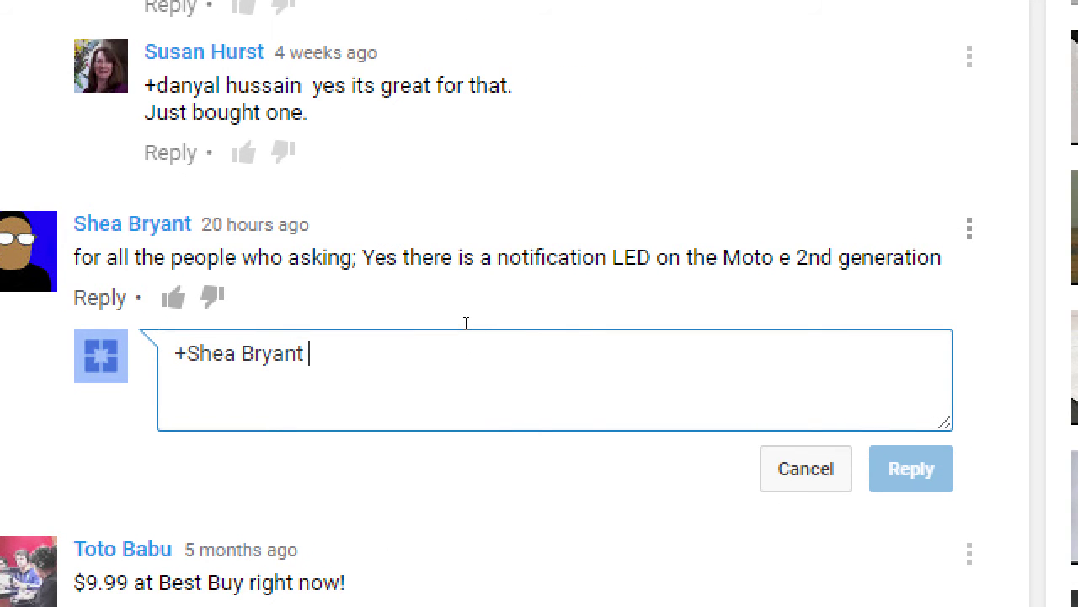
Post the reply praising the invaluable LED feature and best budget phone, with the pasted youtu.be link
type("Yes, tha")
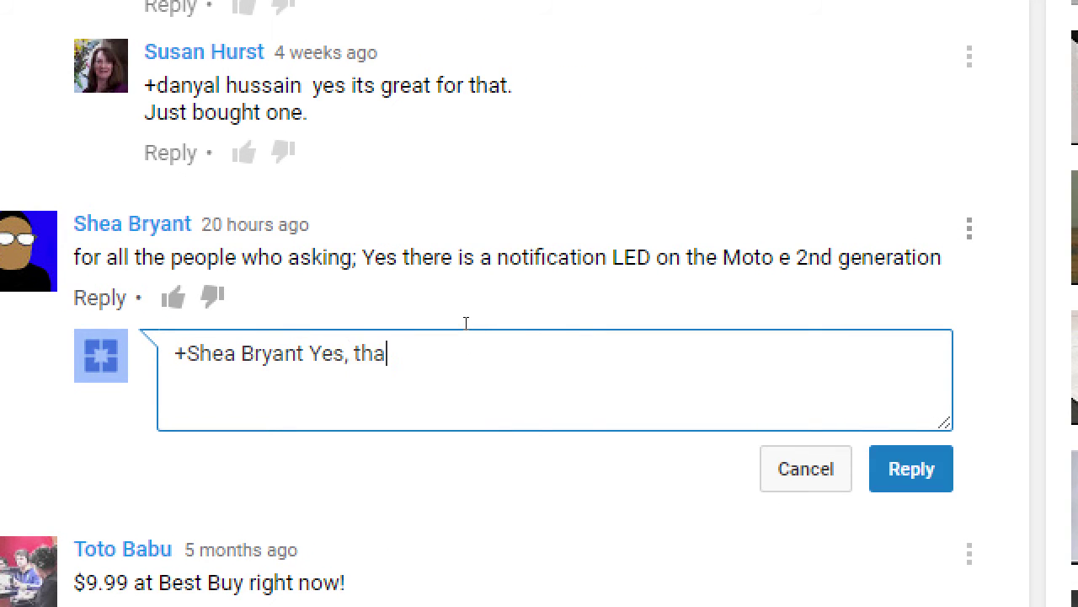
type("t's been an inva")
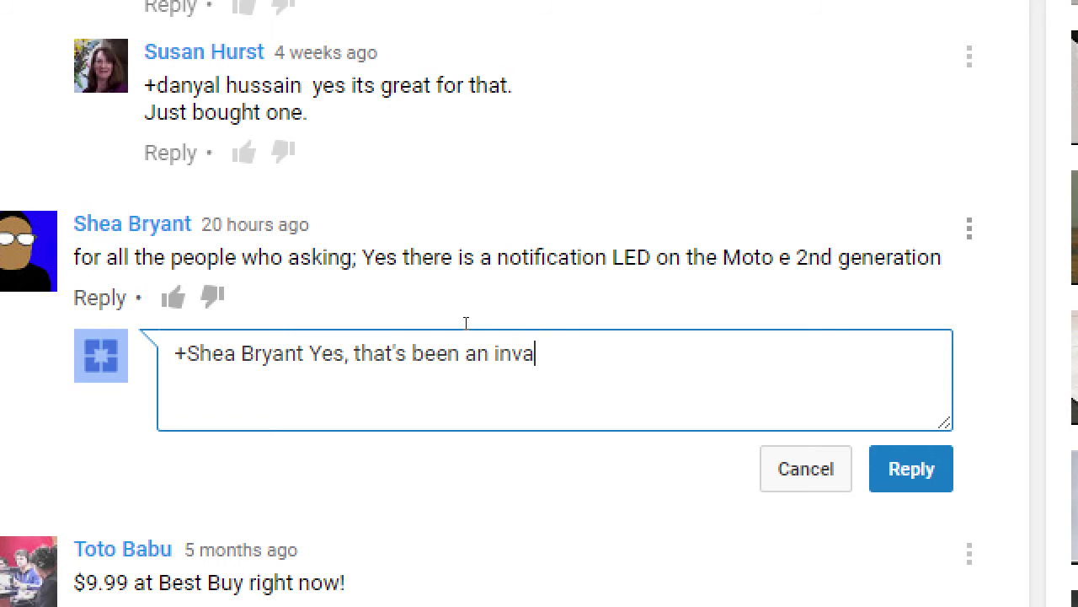
type("luable feature of this ")
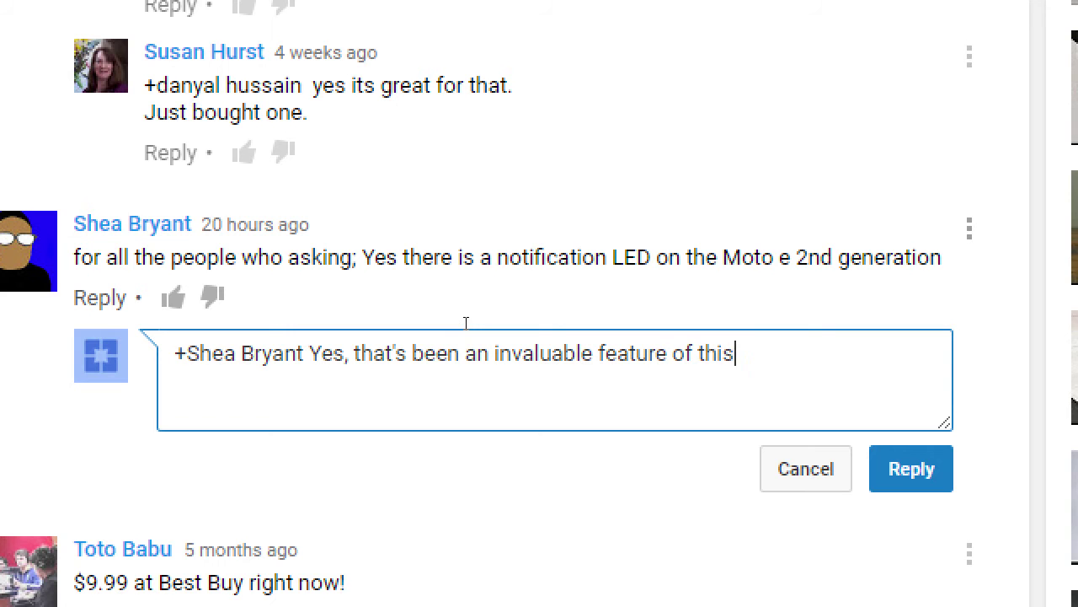
type("phone. It r")
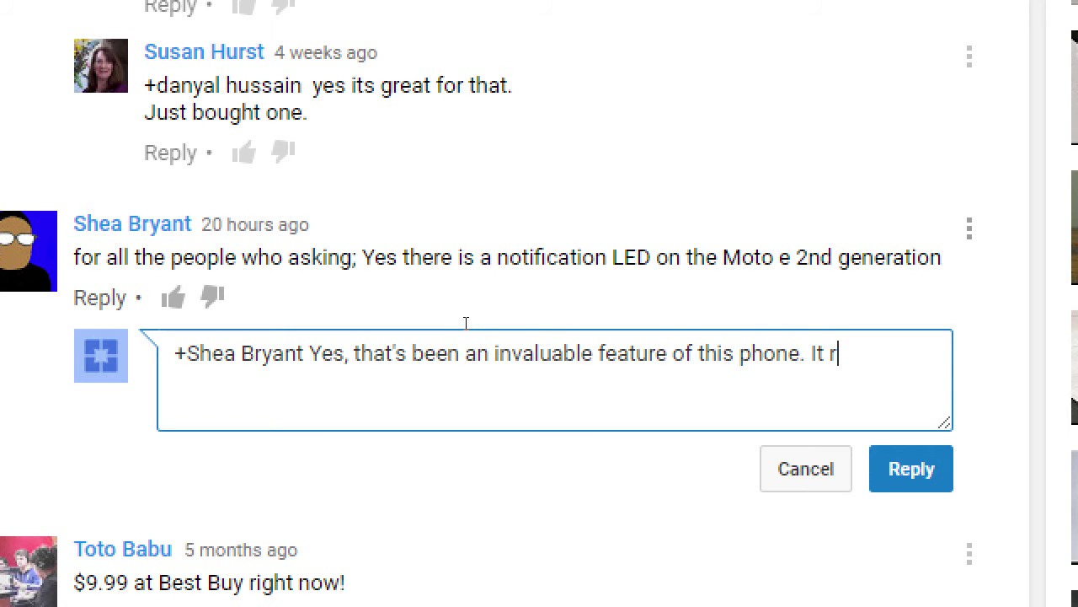
type("ruly")
type("is the best b")
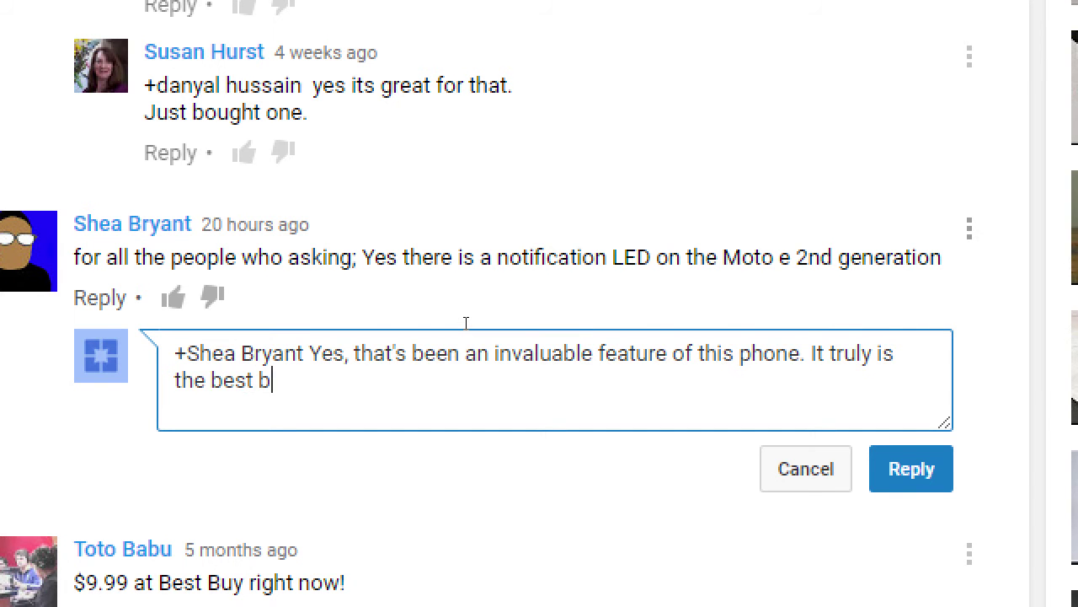
type("udget phone out ")
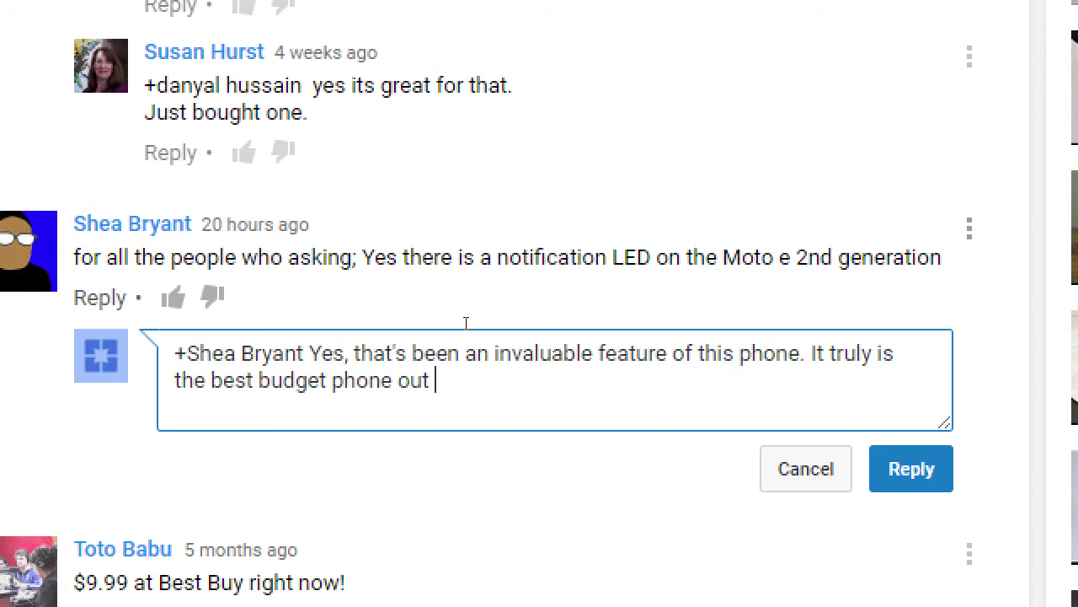
type("there. Here")
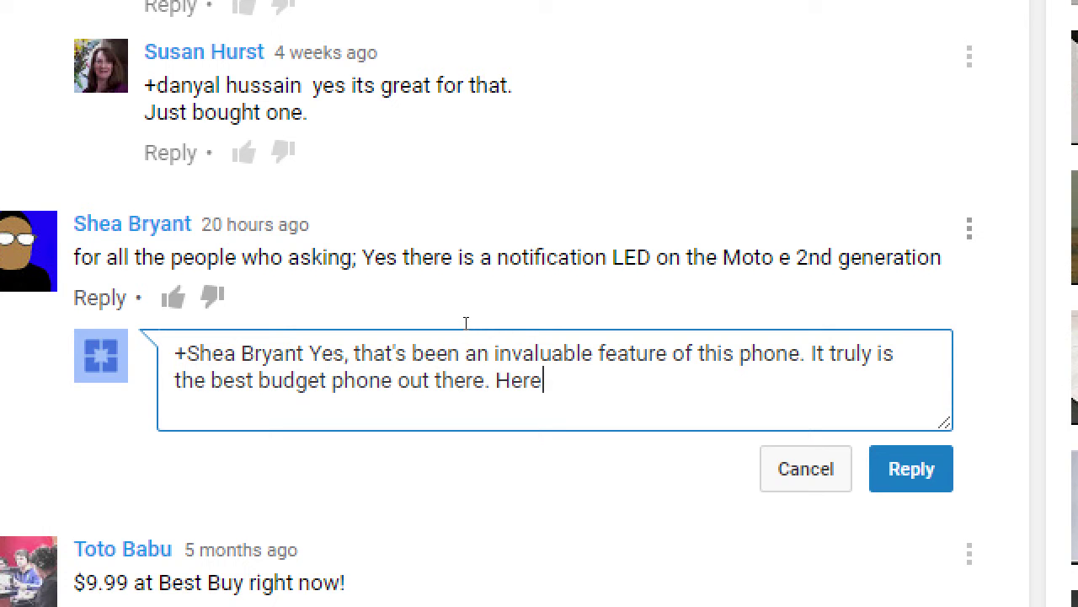
type("'s out take:")
type("https://youtu.be/AZXUGyiB8UY")
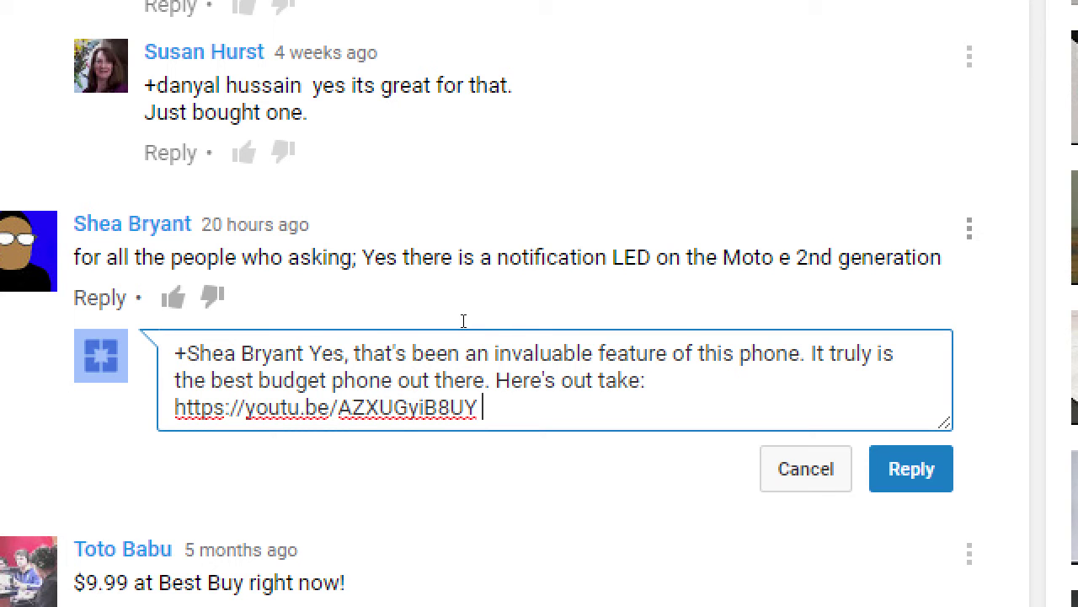
key("Tab")
key("Return")
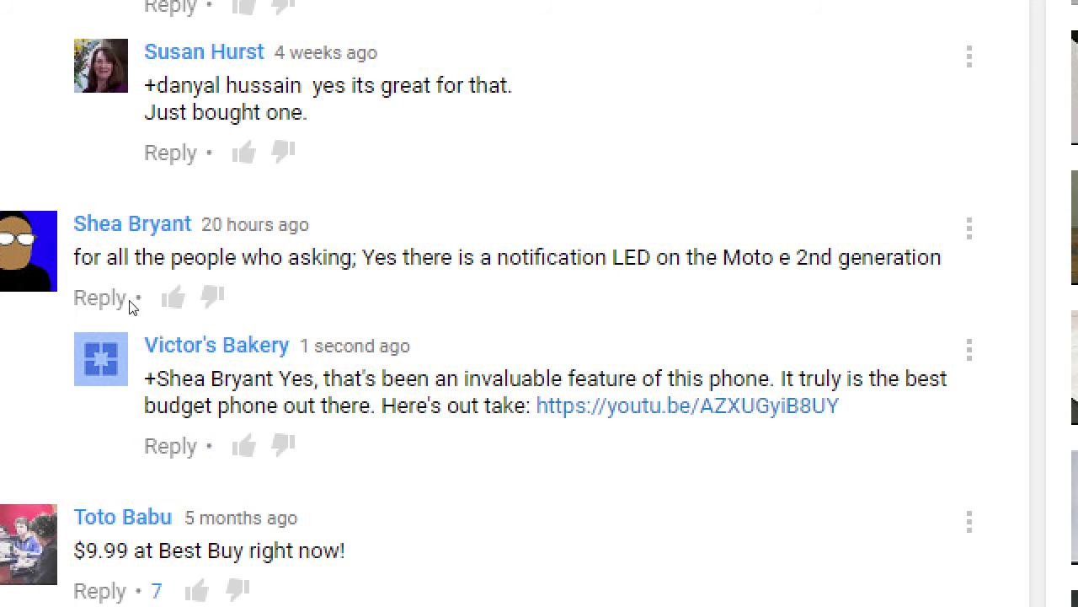
Give the notification LED comment a thumbs-up so it shows 1 like
left_click(190, 278)
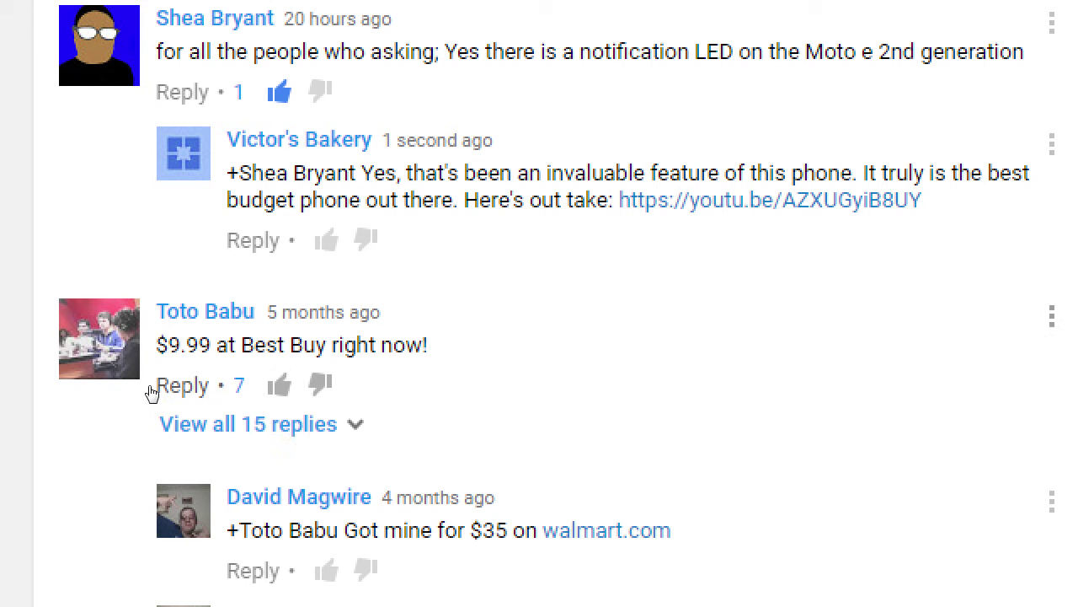
mouse_move(171, 393)
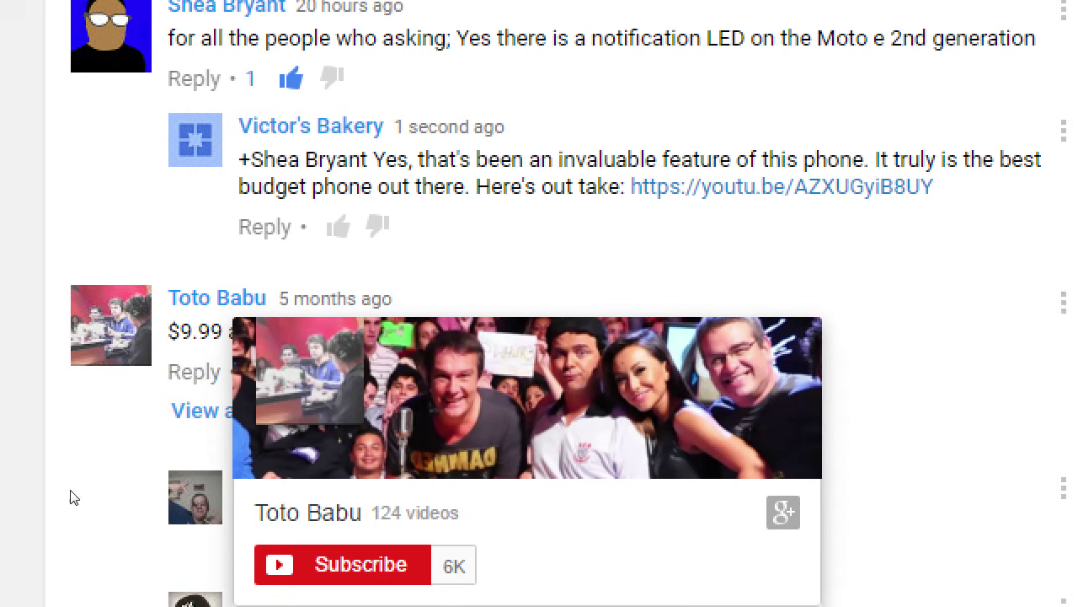
scroll(67, 522, "down", 3)
scroll(73, 518, "down", 1)
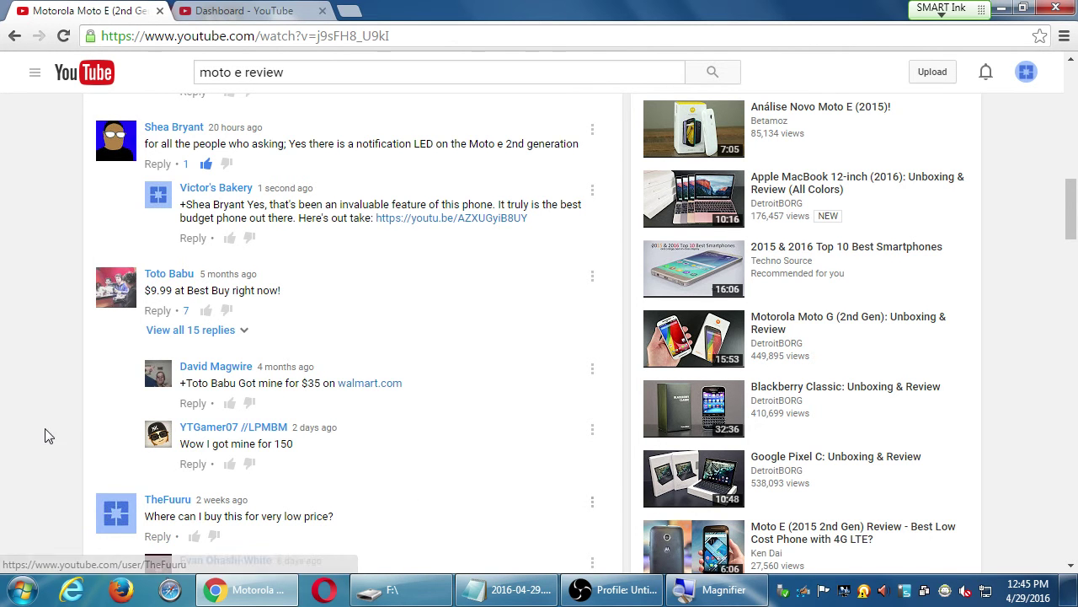
Thumbs-up the 'Should I go for this from an iPhone 5?' comment and open a reply to it
scroll(38, 410, "down", 3)
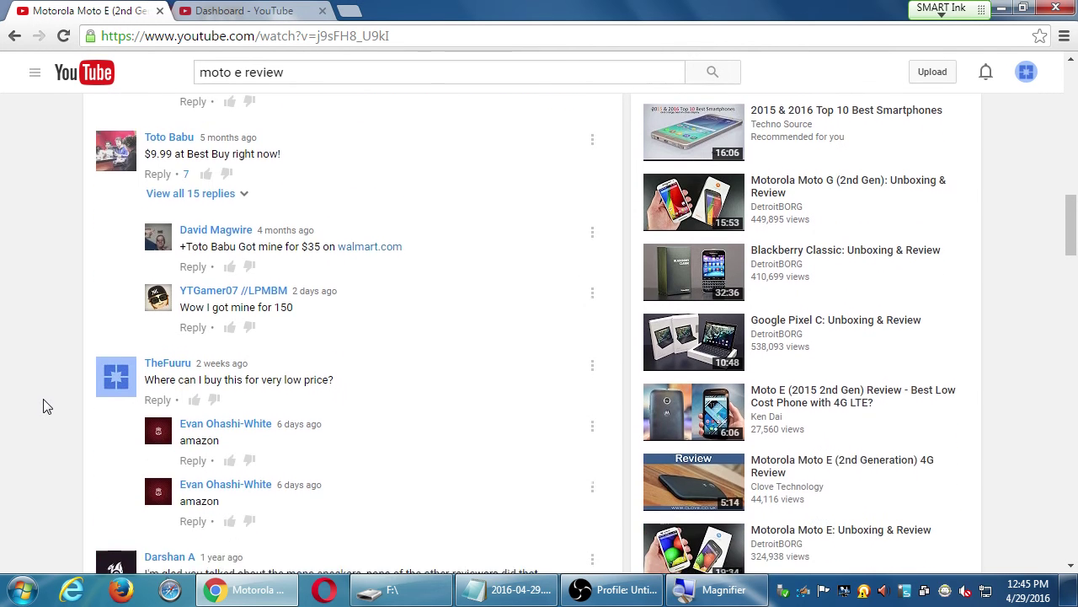
scroll(48, 405, "down", 2)
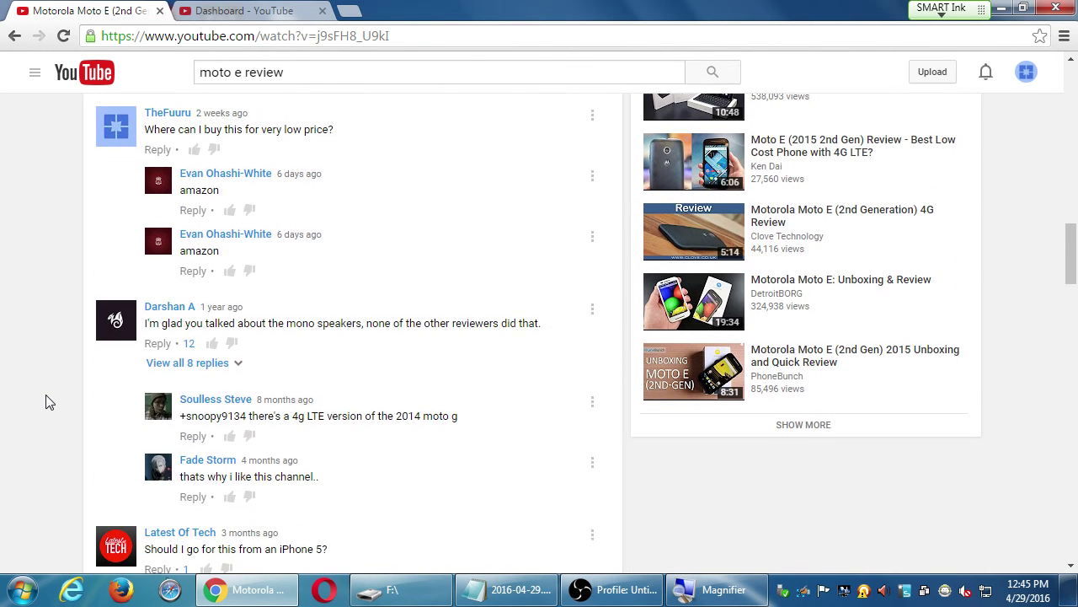
scroll(48, 402, "down", 1)
scroll(193, 445, "down", 1)
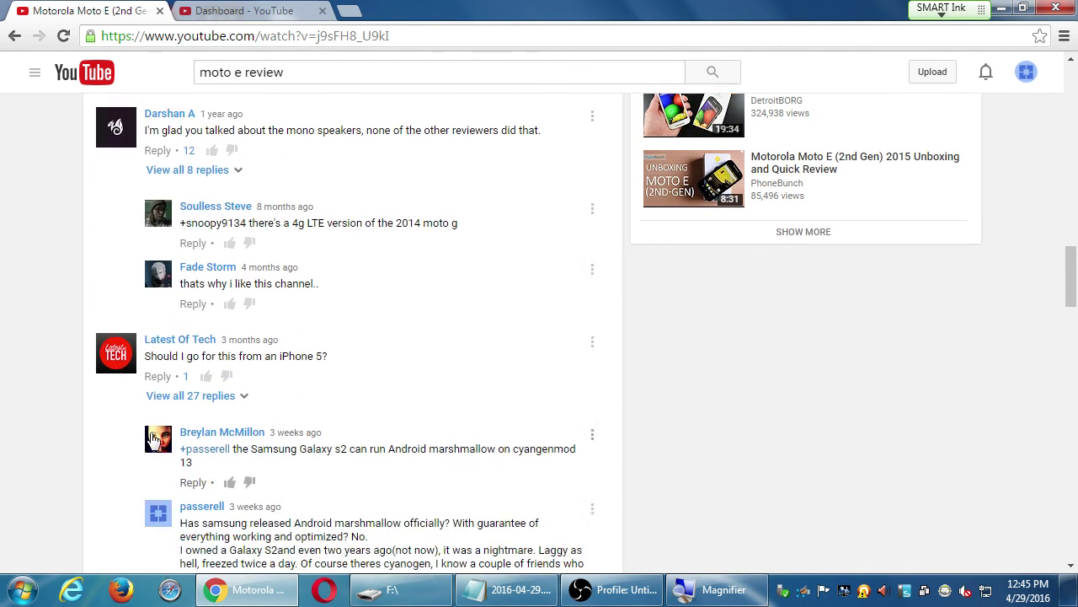
left_click(206, 376)
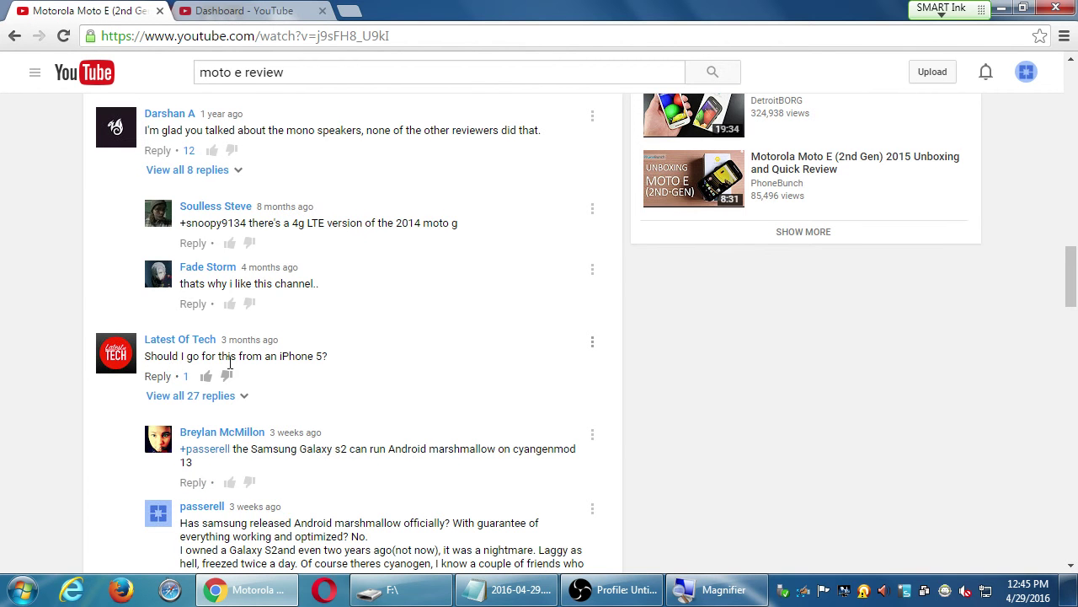
left_click(153, 377)
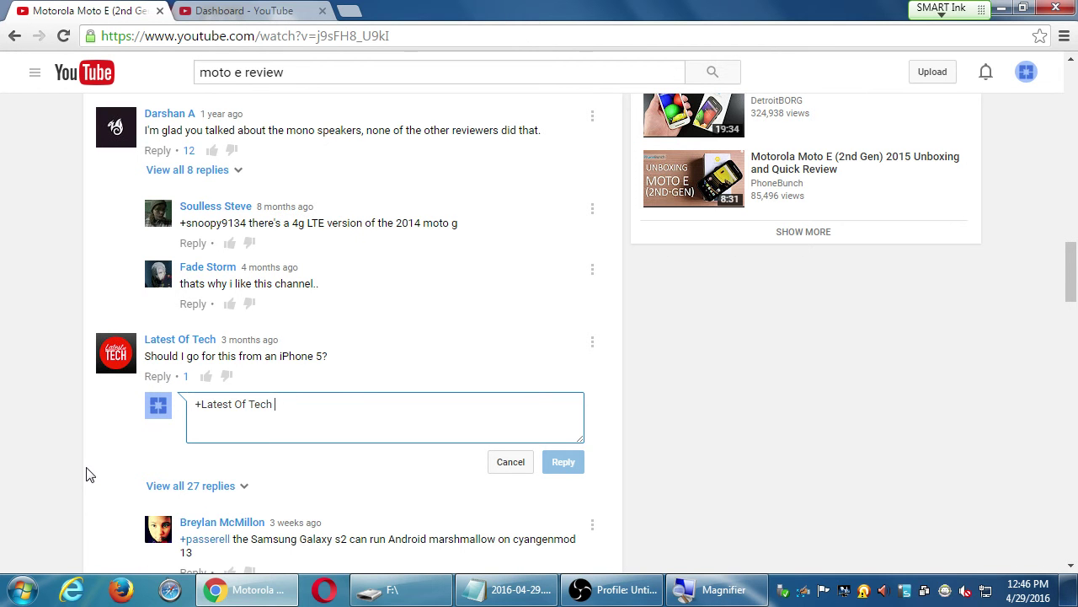
Post 'Hard to say' as the reply to the iPhone 5 question, then jump to the page top
type("Hard to say!")
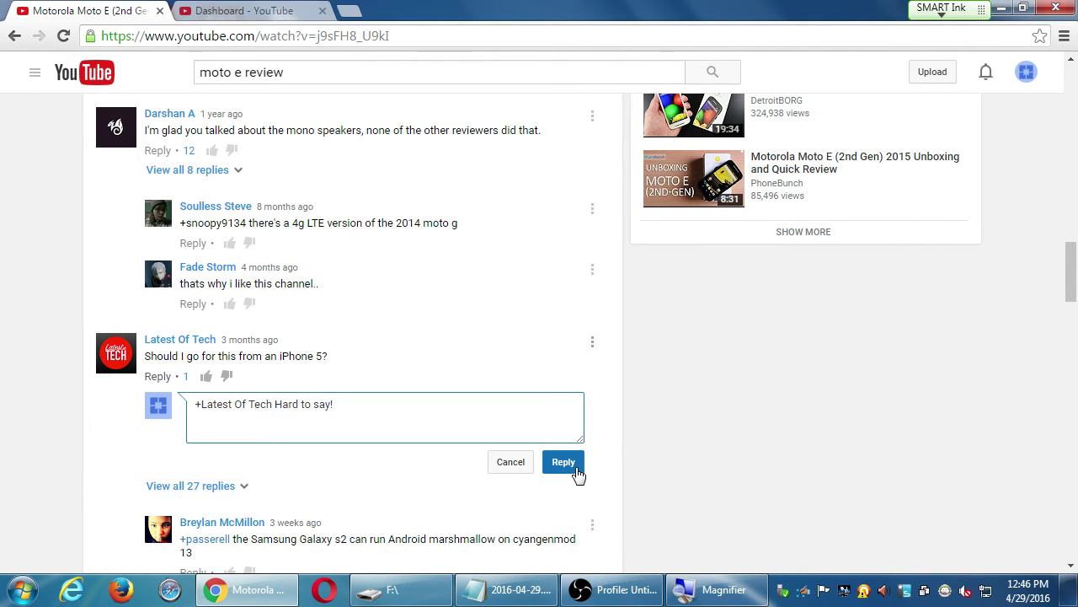
left_click(577, 472)
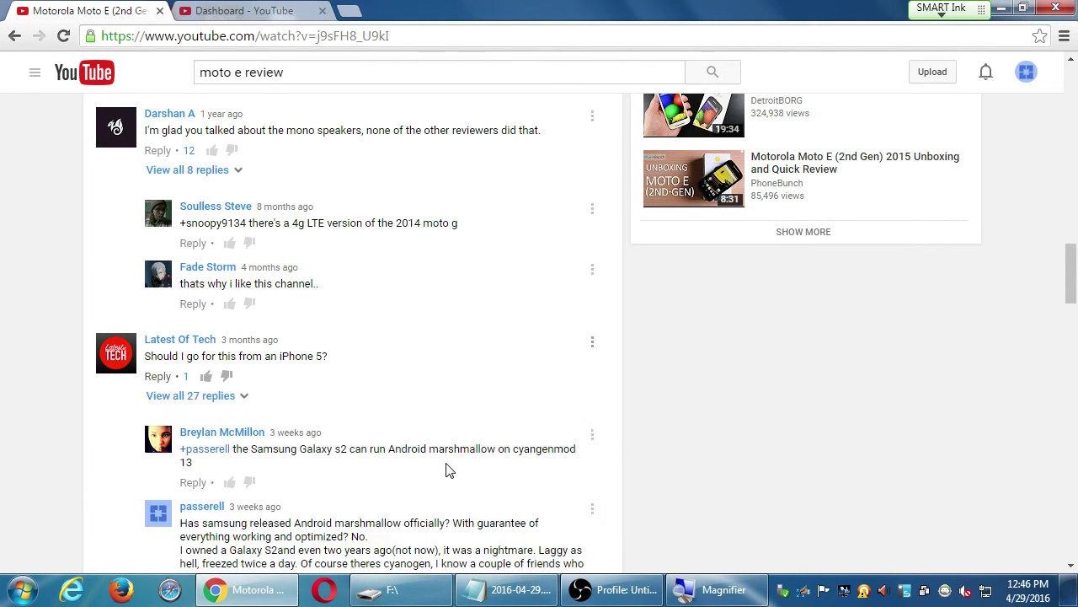
scroll(329, 463, "down", 2)
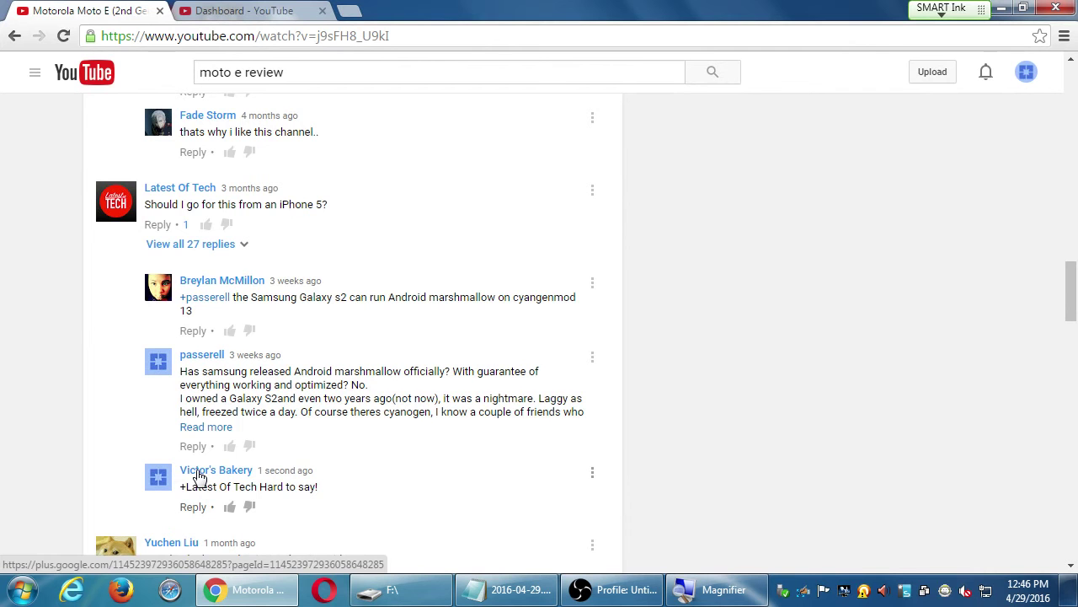
key("Home")
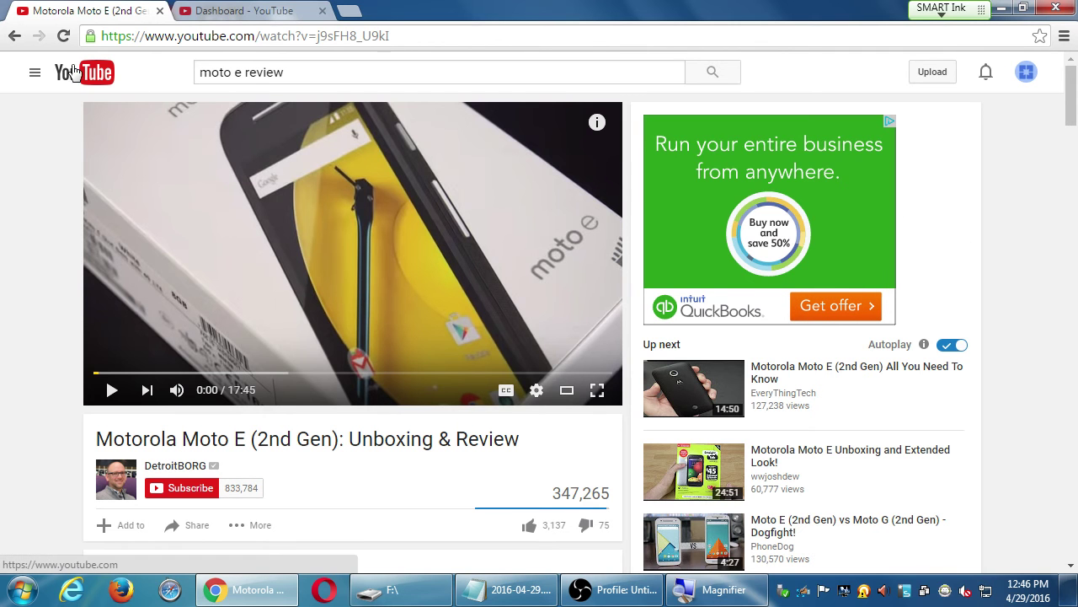
Select the 'moto e review' query in the YouTube search box
left_click_drag(284, 73, 156, 72)
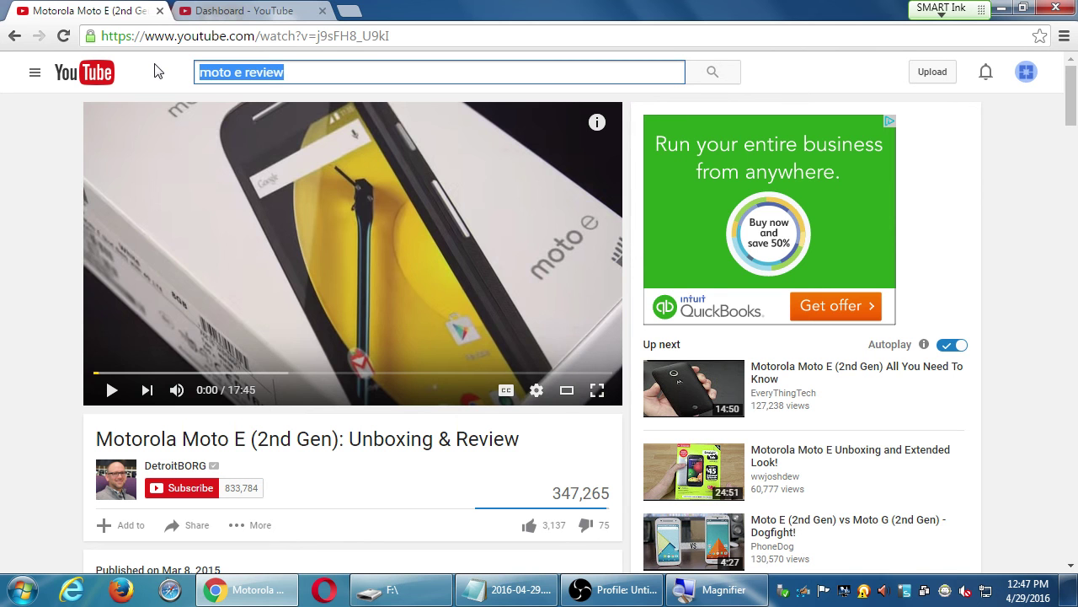
Switch Creator Studio to the test channel, showing 3 channel views and 9 on its Moto E video
left_click(253, 10)
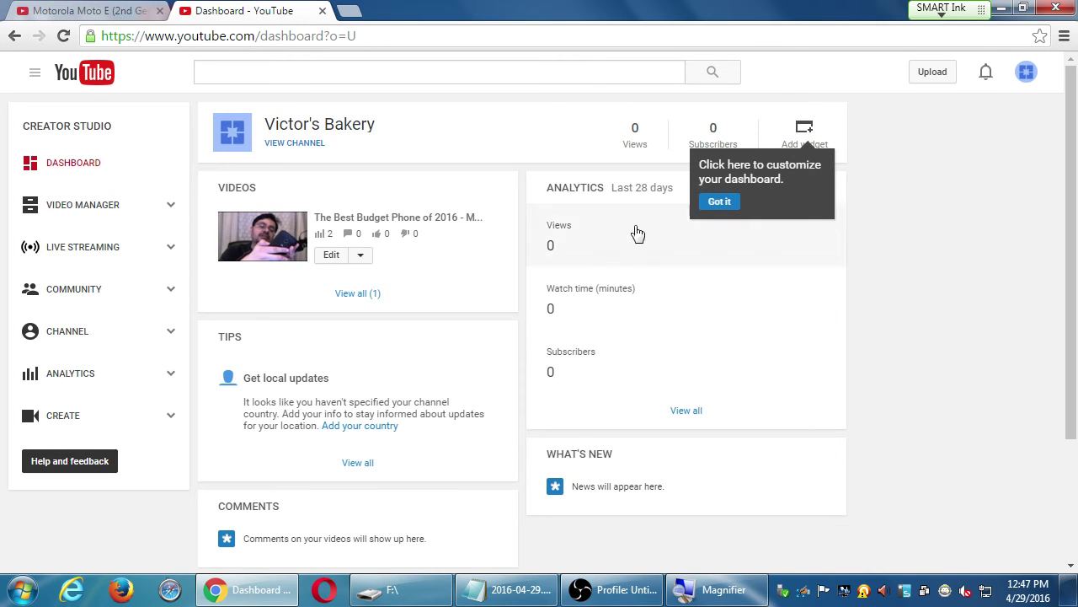
left_click(1026, 73)
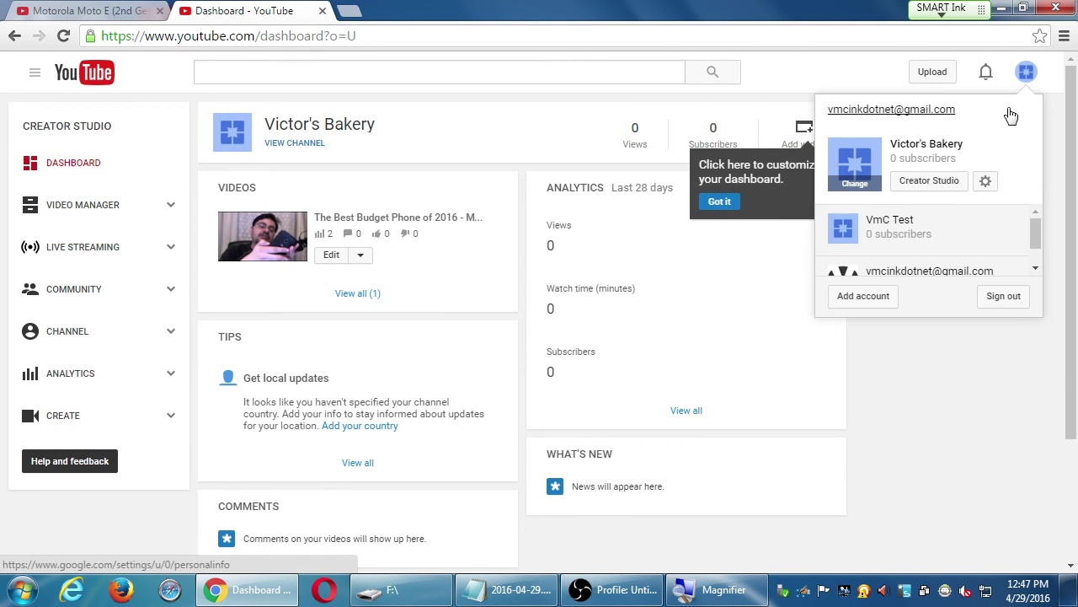
left_click(949, 234)
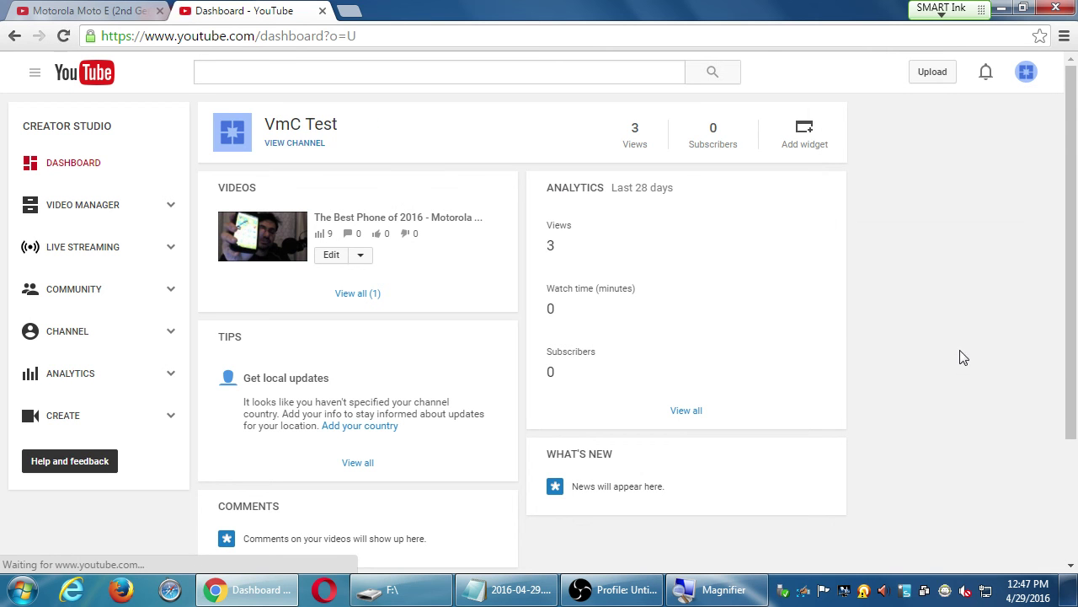